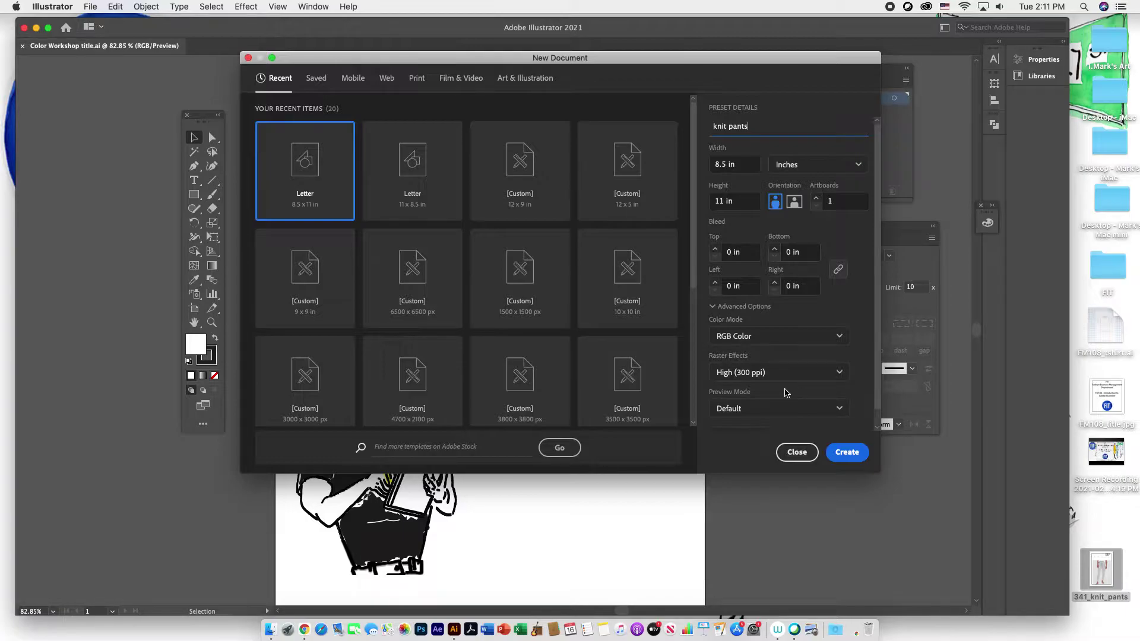
Step: Create a blank Letter 8.5 × 11 in document named 'knit pants' and move the Layers panel aside
left_click(849, 453)
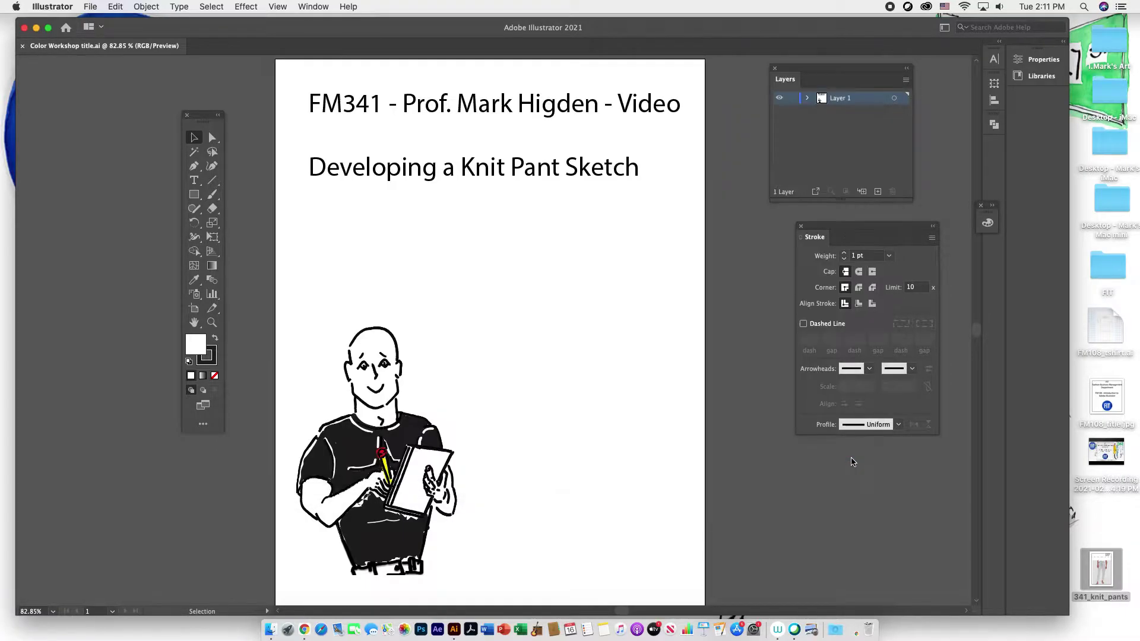
left_click_drag(808, 70, 764, 72)
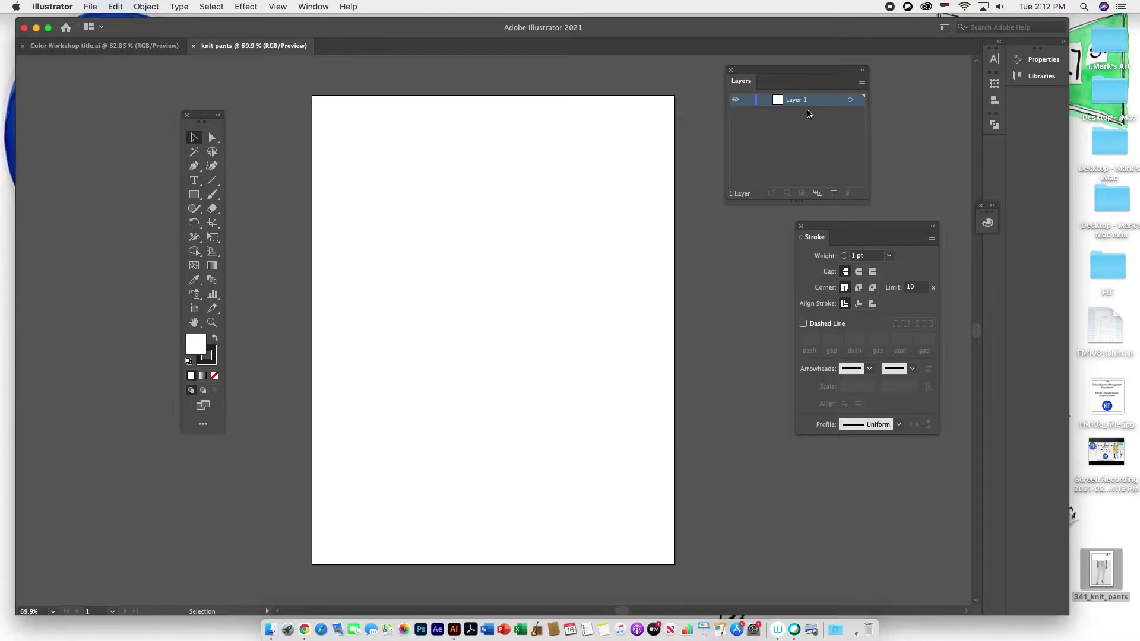
Step: Place the 341_knit_pants photo from iCloud Drive > Desktop
left_click(92, 7)
left_click(102, 198)
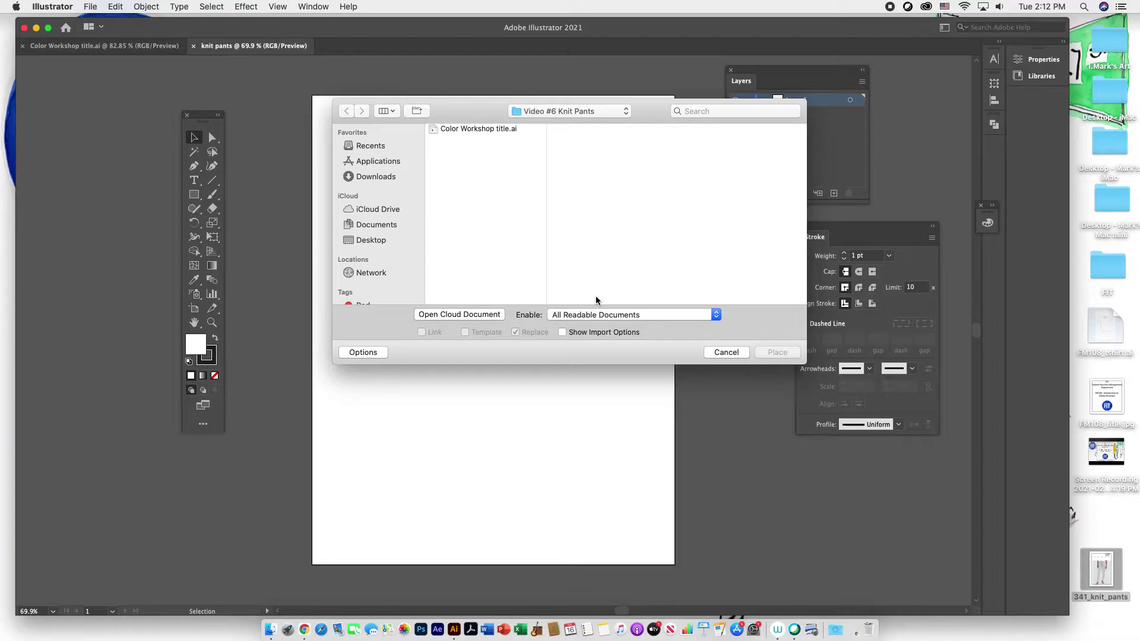
left_click(373, 211)
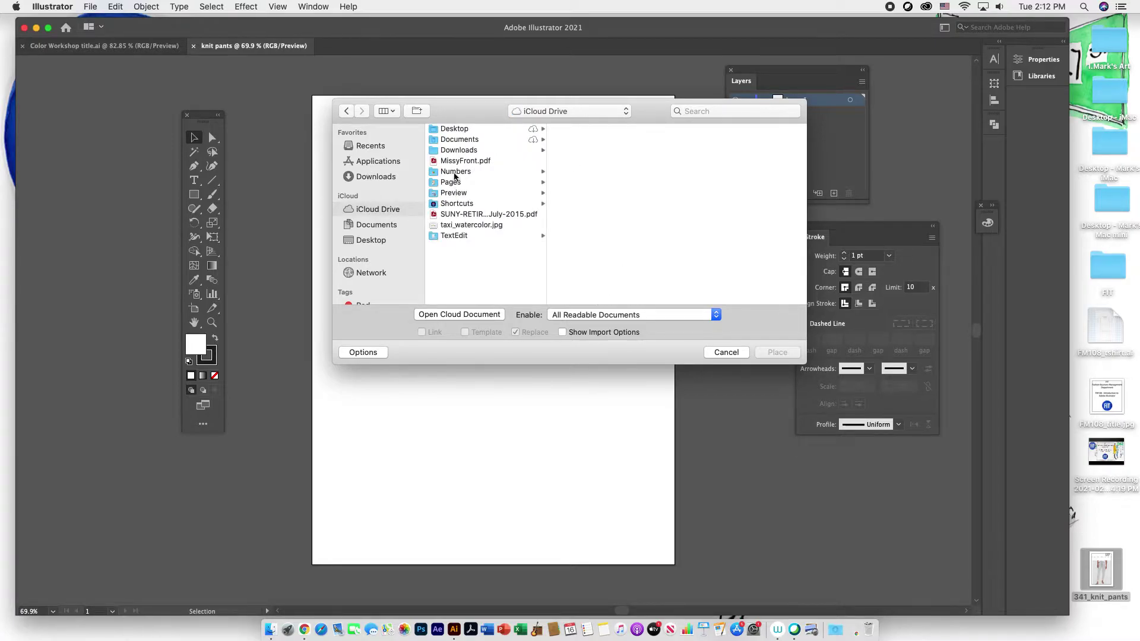
left_click(454, 129)
left_click(596, 140)
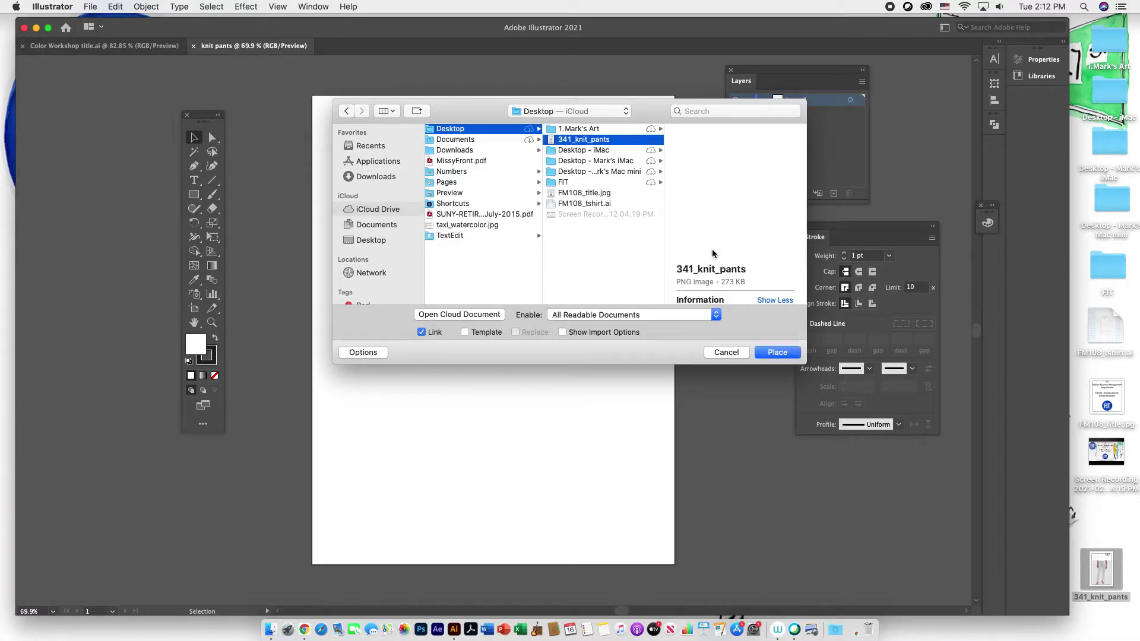
left_click(767, 349)
Step: Position the pants photo over the artboard and lock Layer 1
left_click(383, 134)
left_click_drag(582, 332, 526, 229)
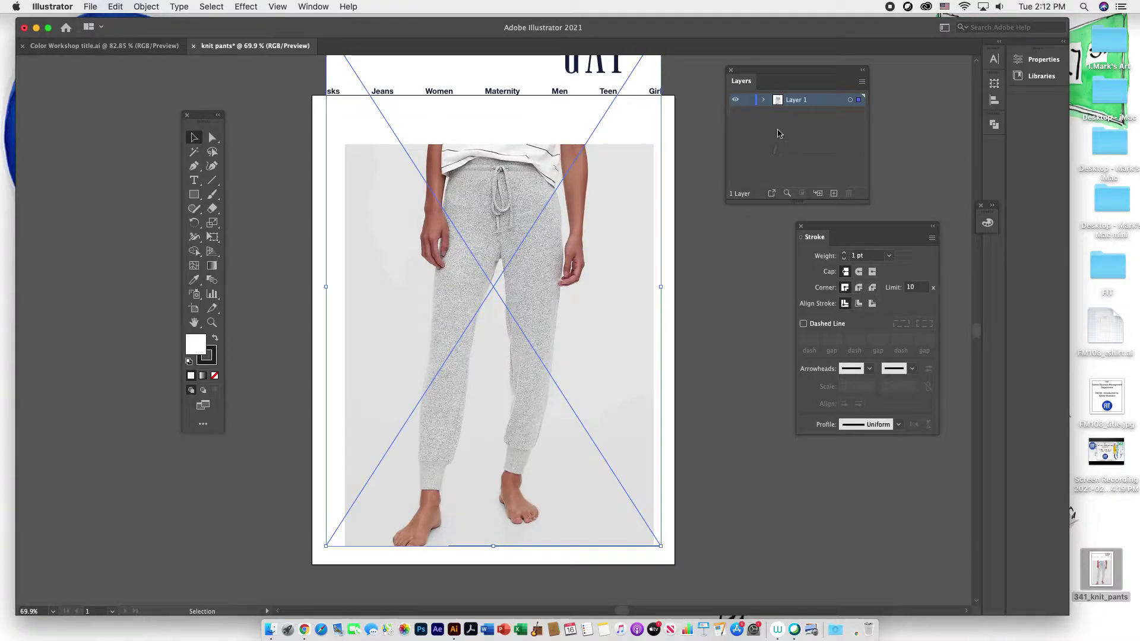
left_click_drag(776, 72, 754, 79)
left_click(726, 107)
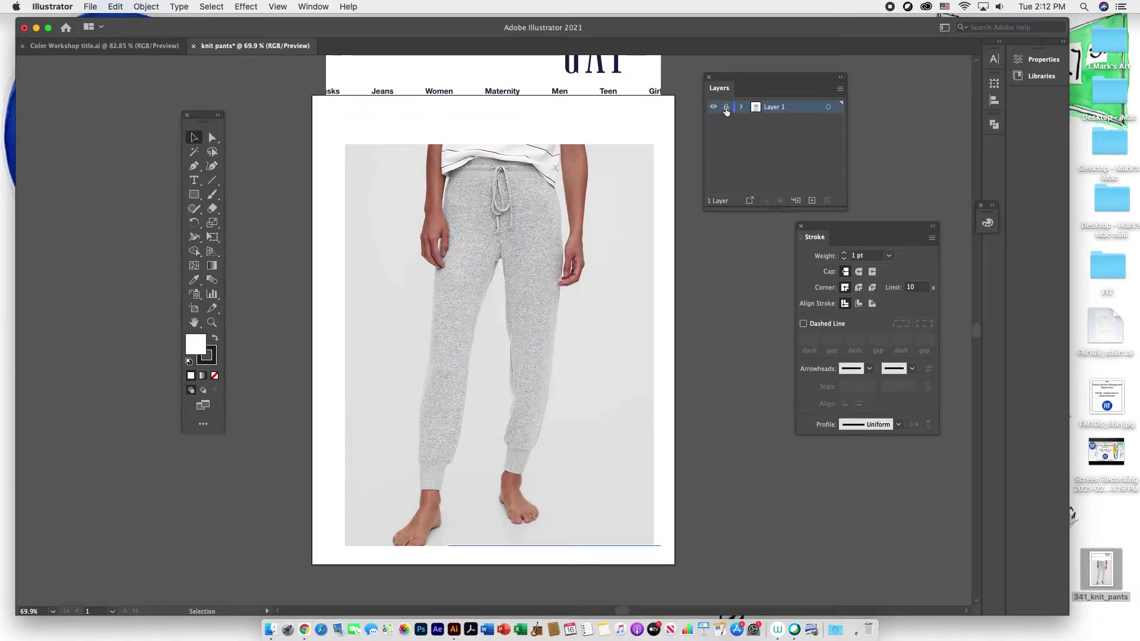
Step: Add a new layer named 'sketch' above Layer 1
left_click(841, 90)
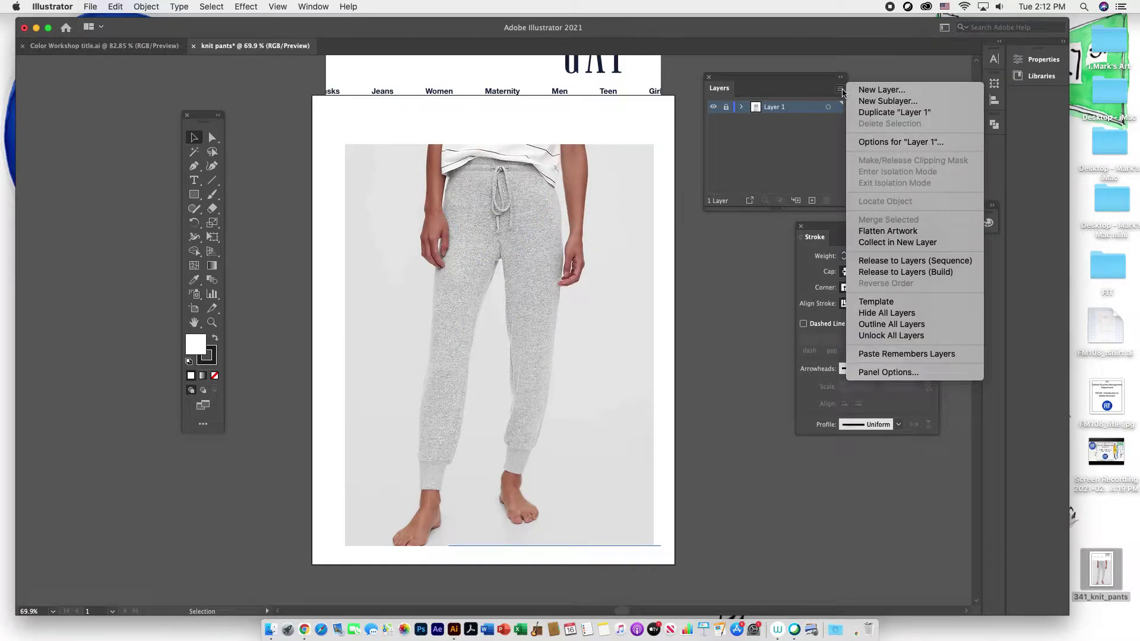
left_click(880, 89)
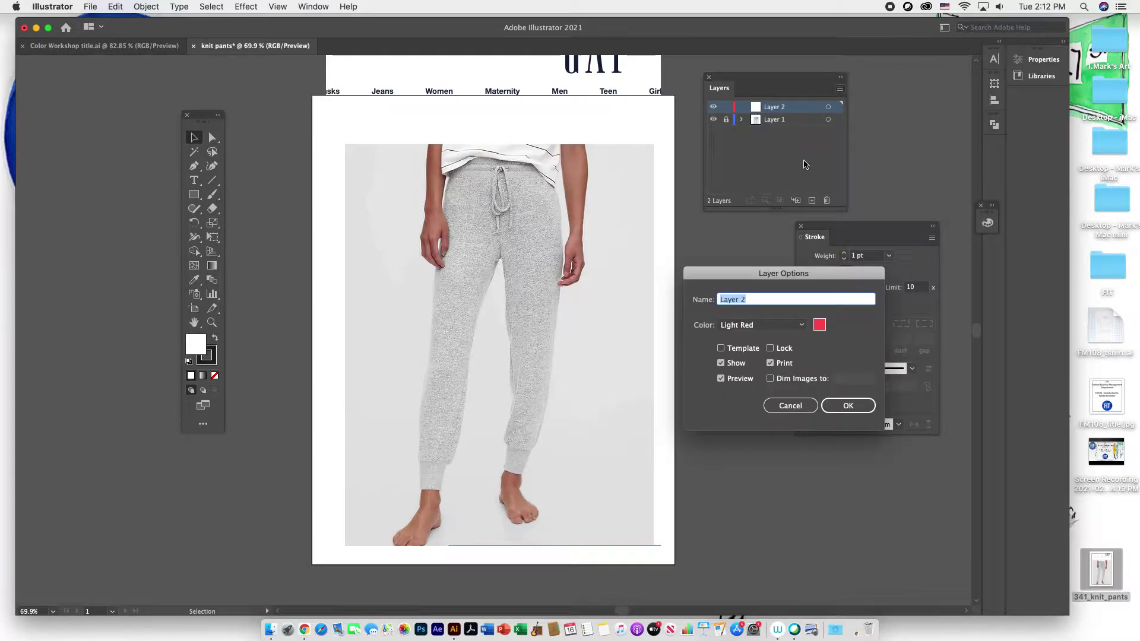
type("sketch")
left_click(855, 405)
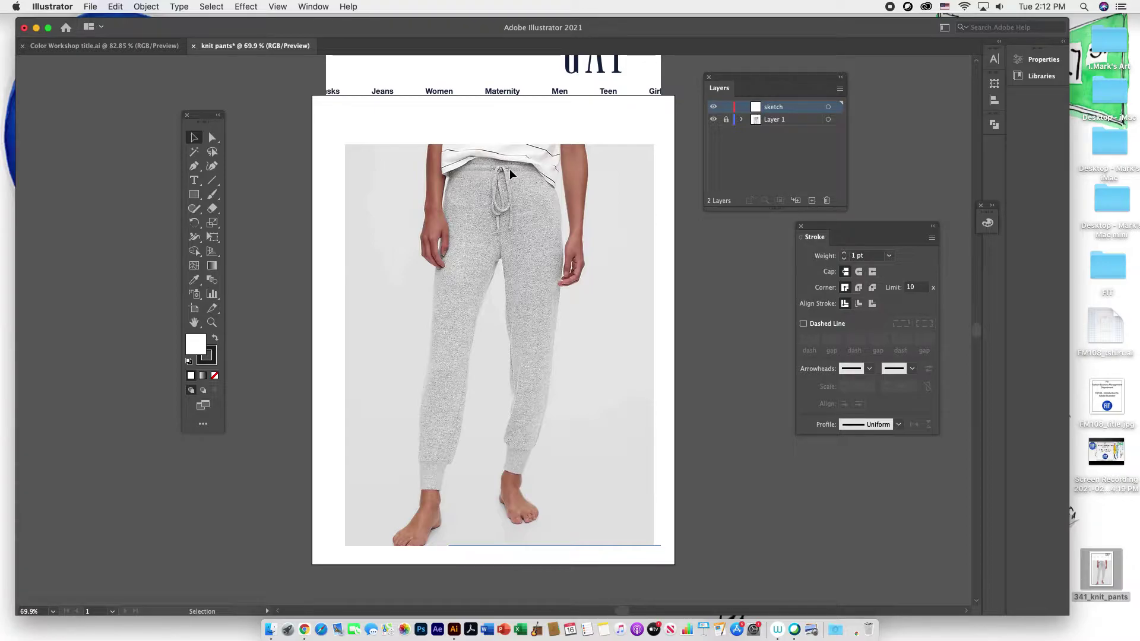
Step: Start a Pen outline of the right leg along the waistband and curve the outer hip
left_click(193, 169)
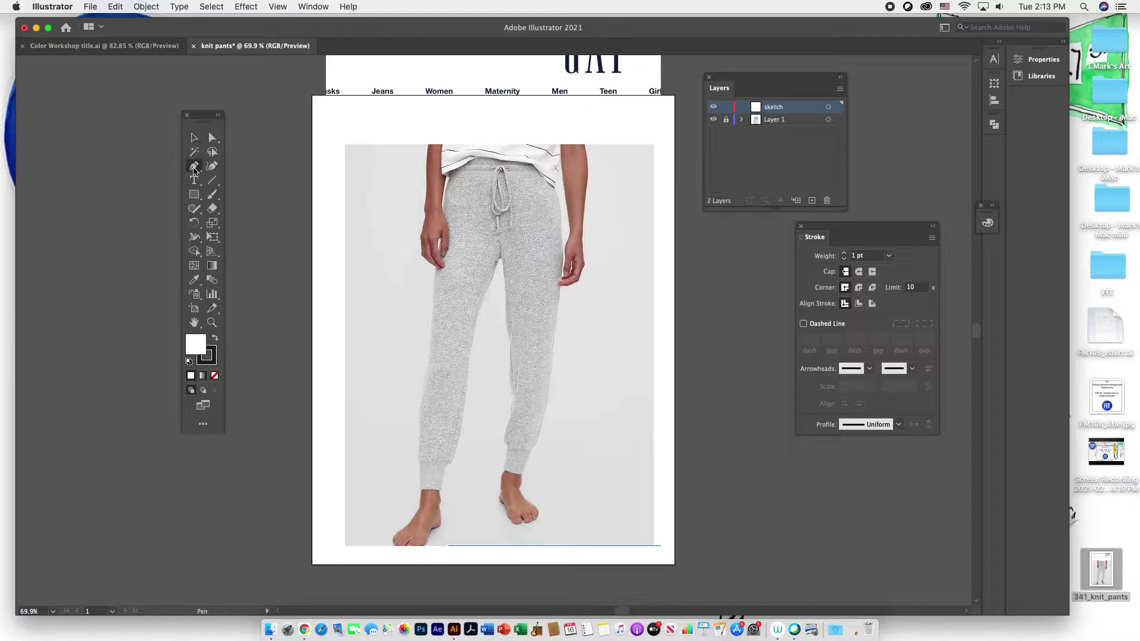
left_click(499, 162)
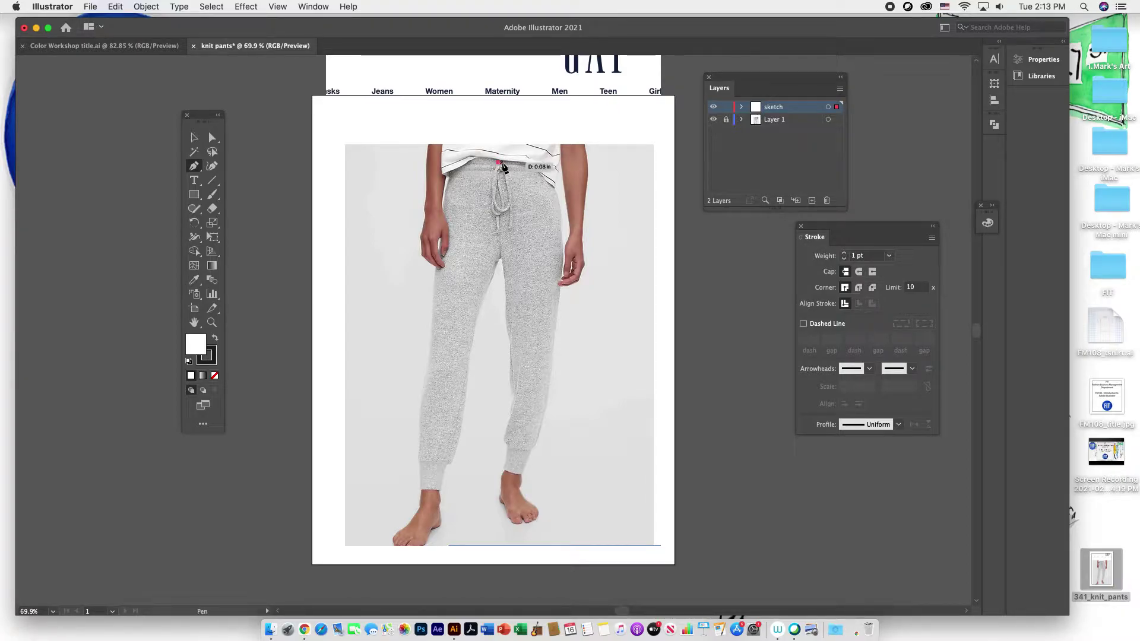
left_click(547, 163)
left_click(562, 297)
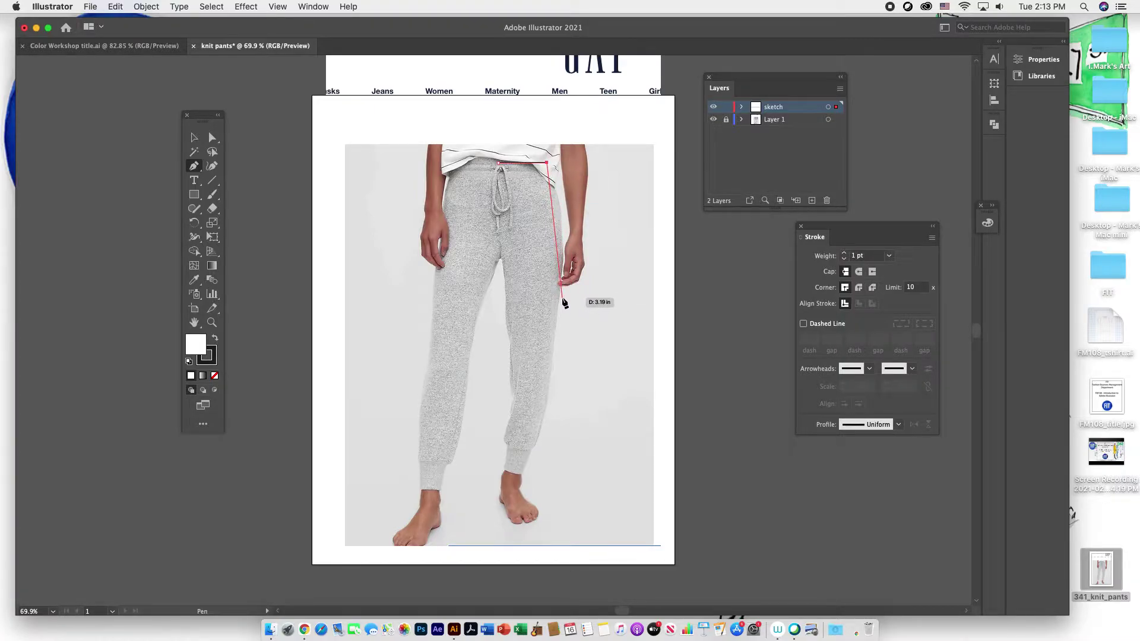
left_click_drag(562, 298, 553, 385)
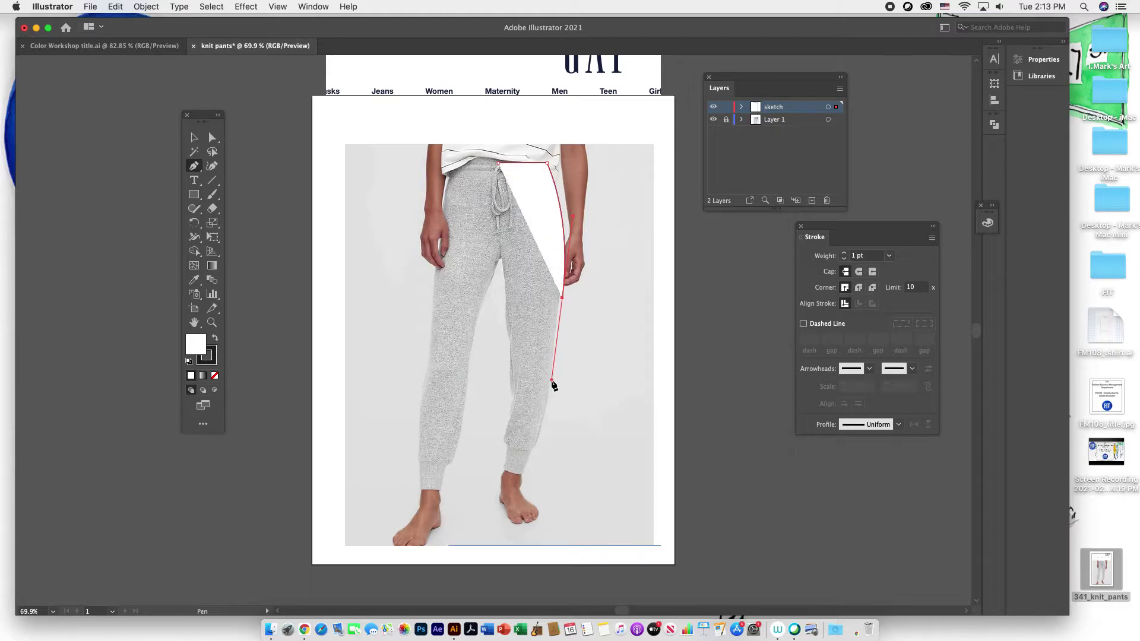
Step: Continue the leg outline down to both hem corners and up the inner leg to the crotch
left_click(563, 299)
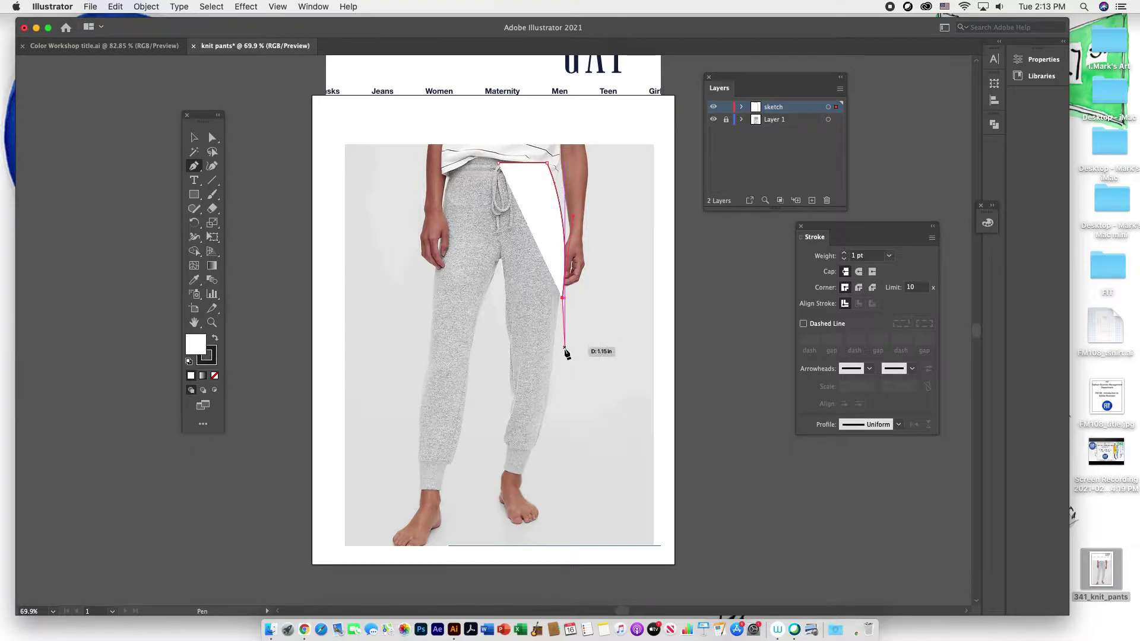
left_click(554, 454)
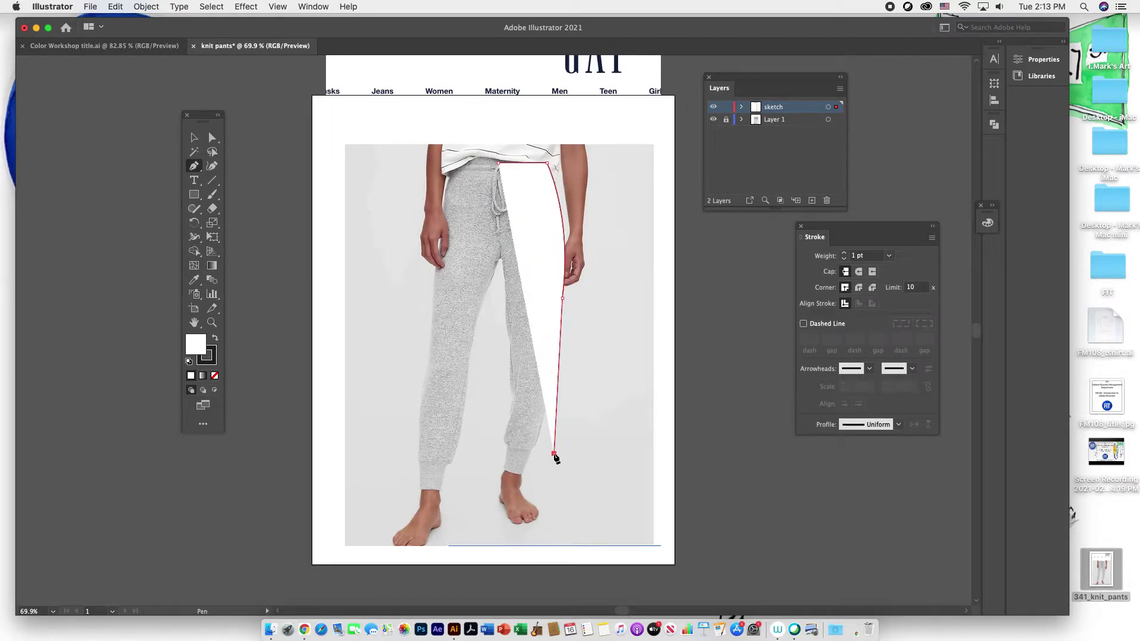
left_click(515, 455)
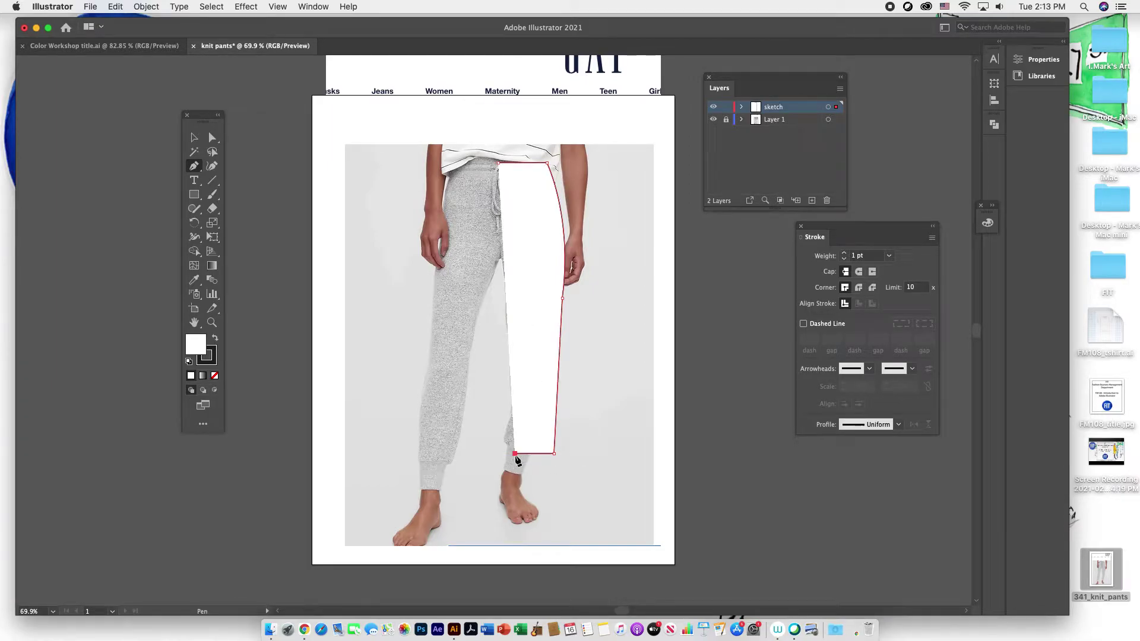
left_click(502, 259)
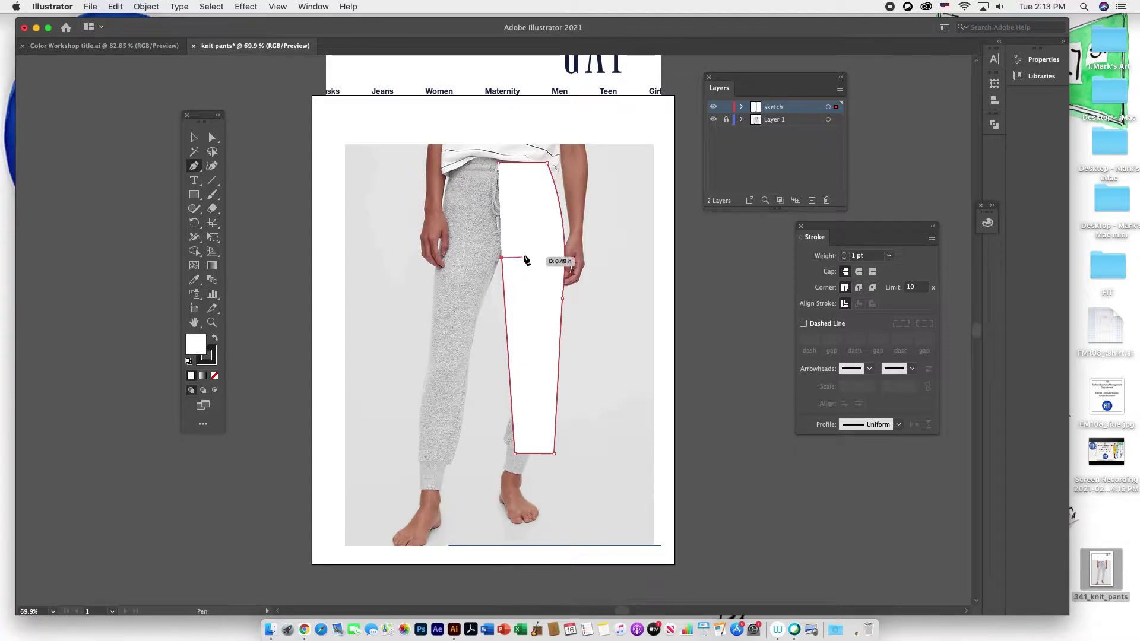
Step: Duplicate the leg outline to the right and reflect the copy across a vertical axis
left_click(195, 139)
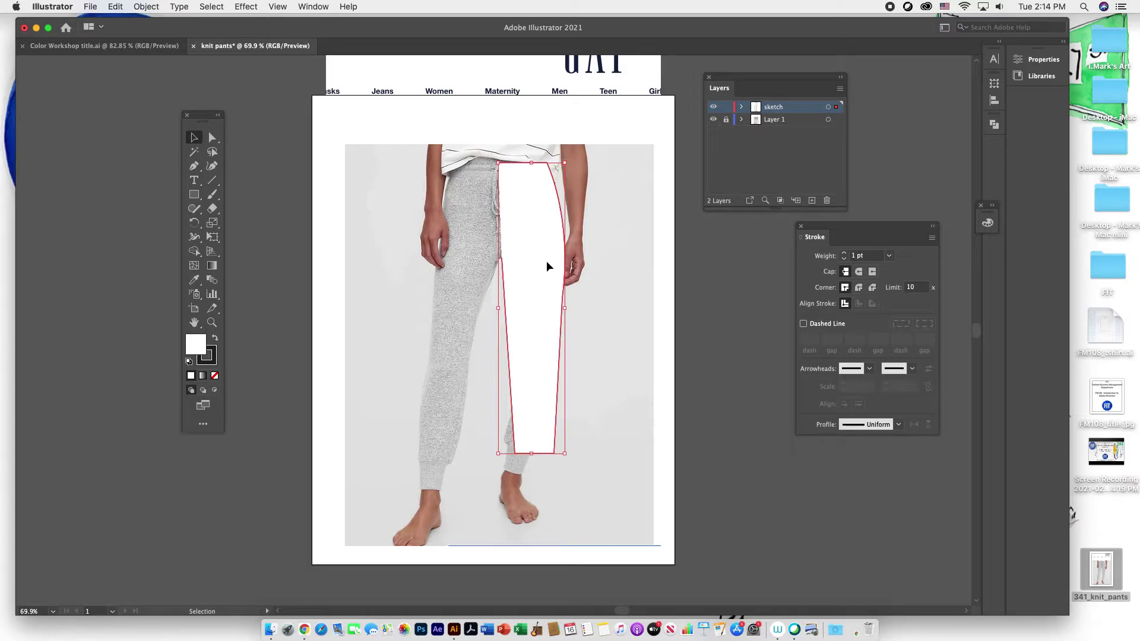
left_click_drag(546, 266, 633, 267)
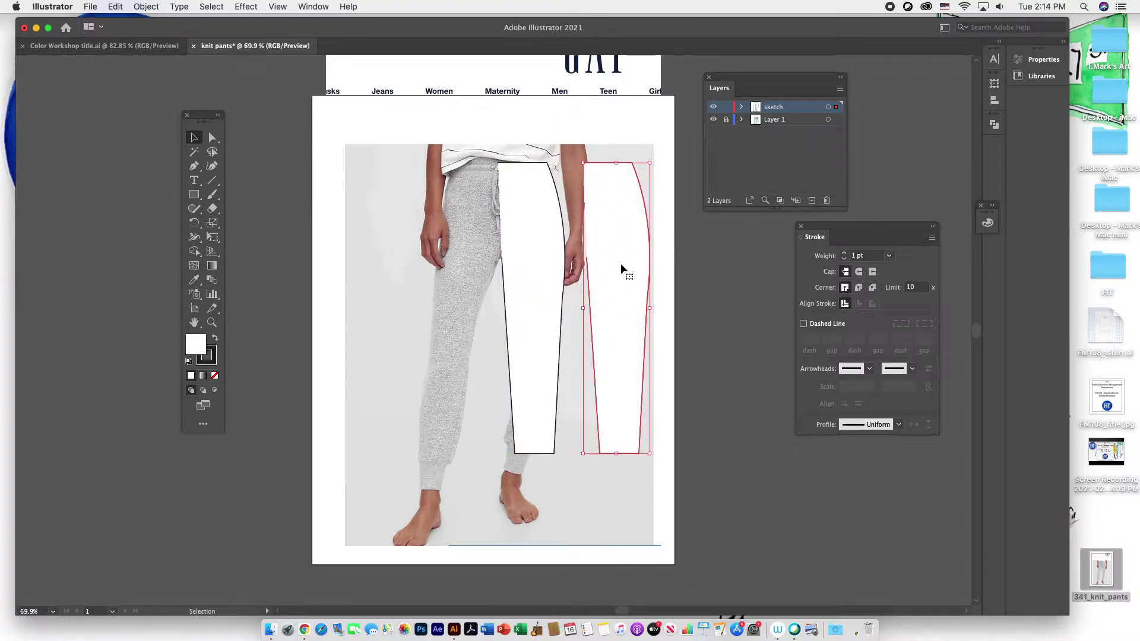
right_click(612, 261)
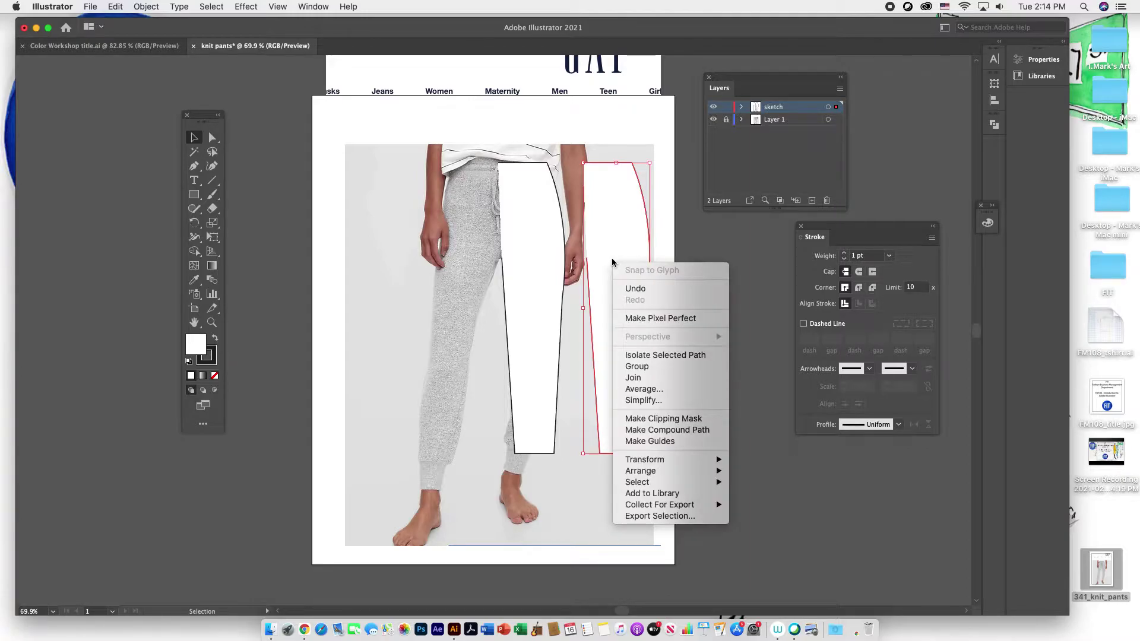
mouse_move(670, 463)
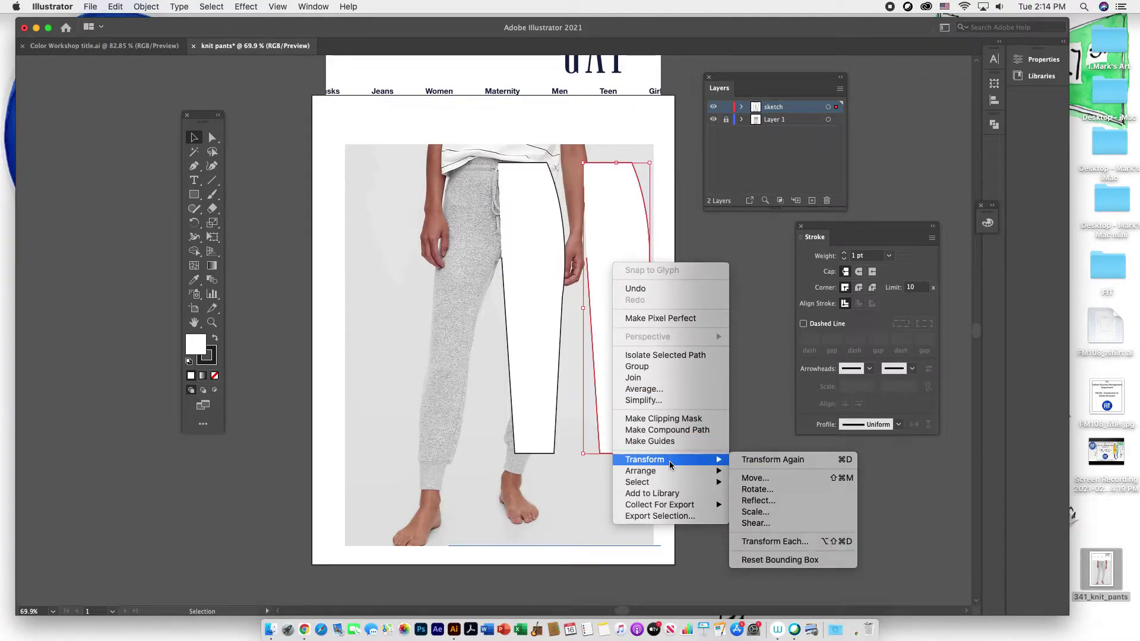
left_click(768, 503)
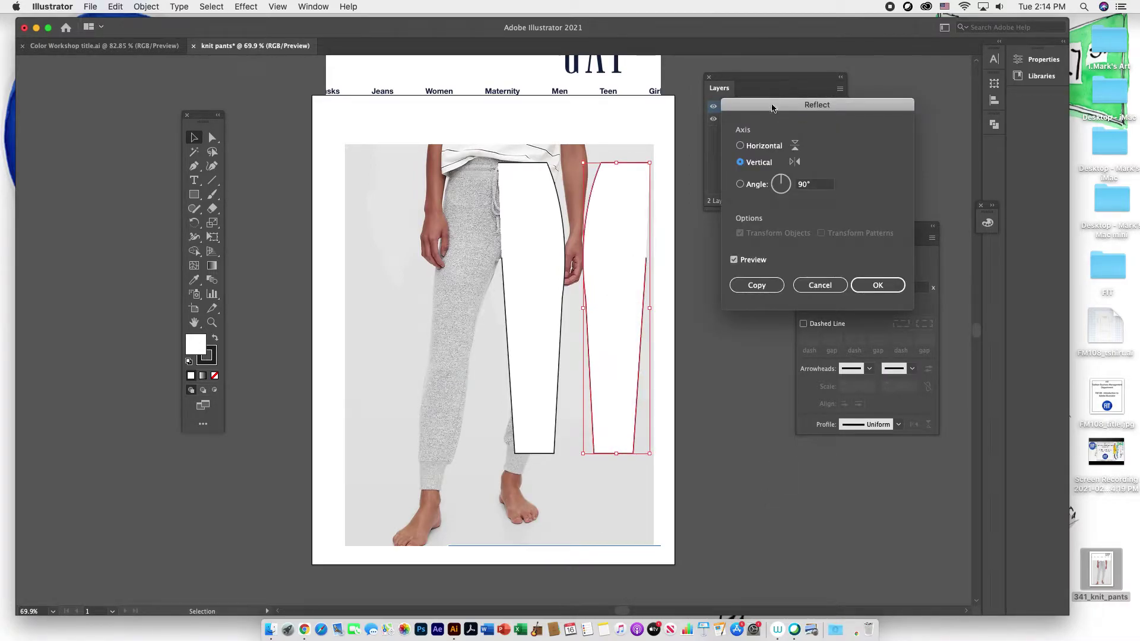
left_click_drag(773, 109, 731, 113)
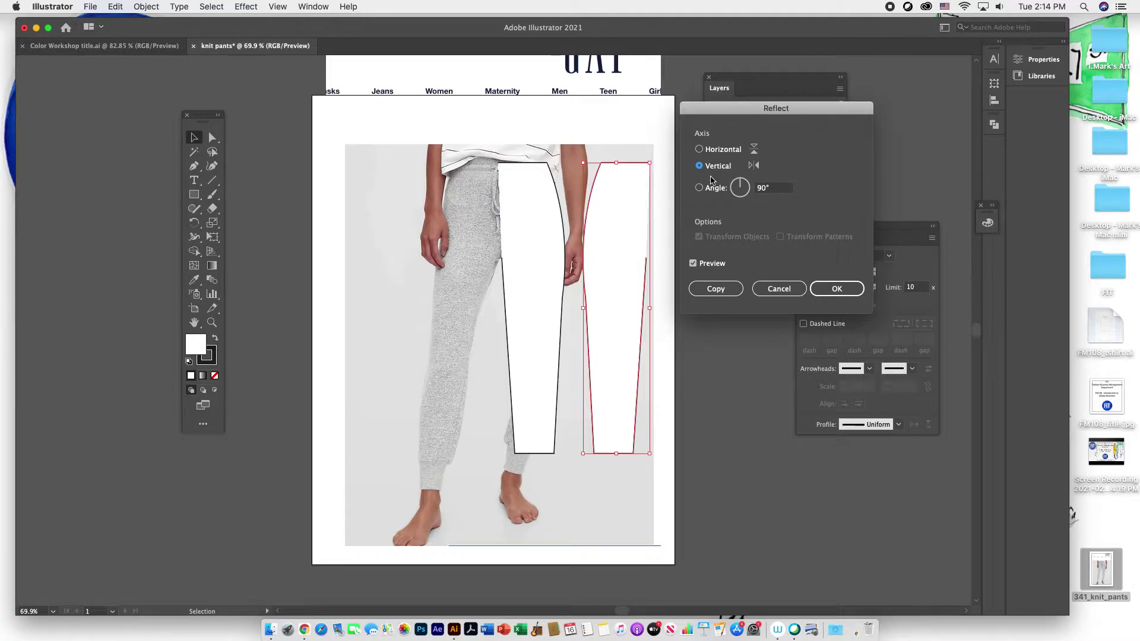
left_click(693, 264)
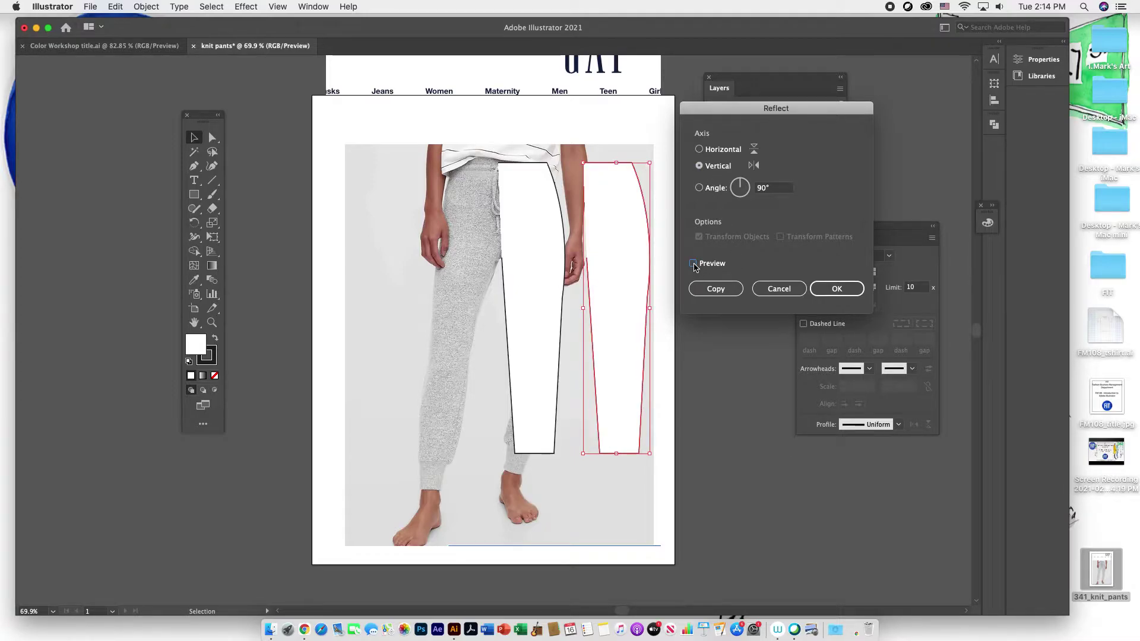
left_click(694, 264)
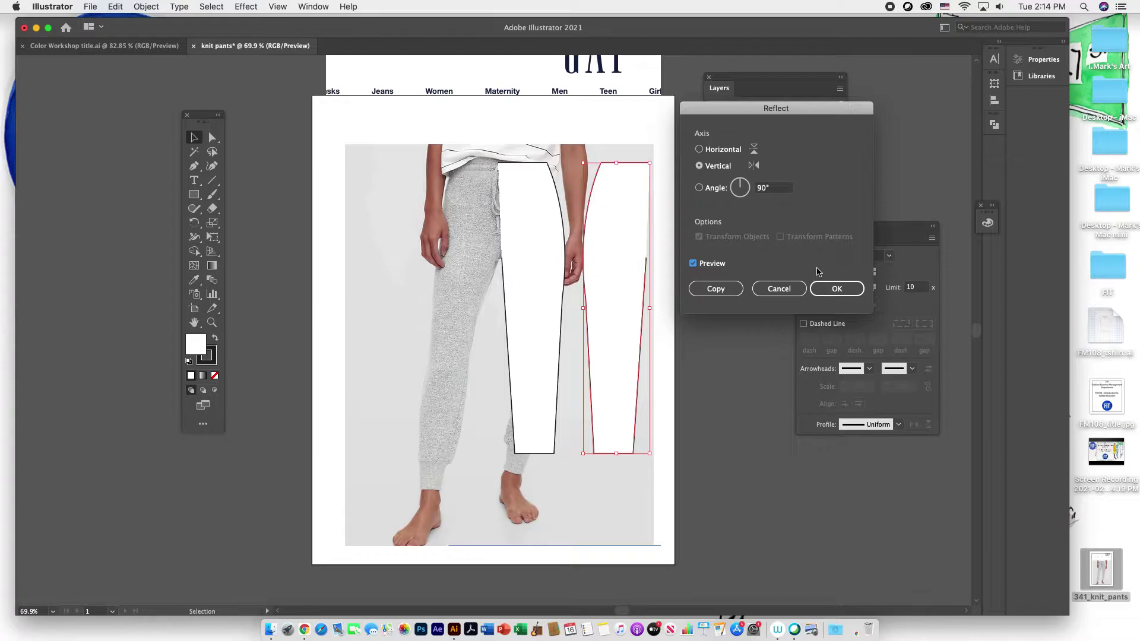
left_click(833, 289)
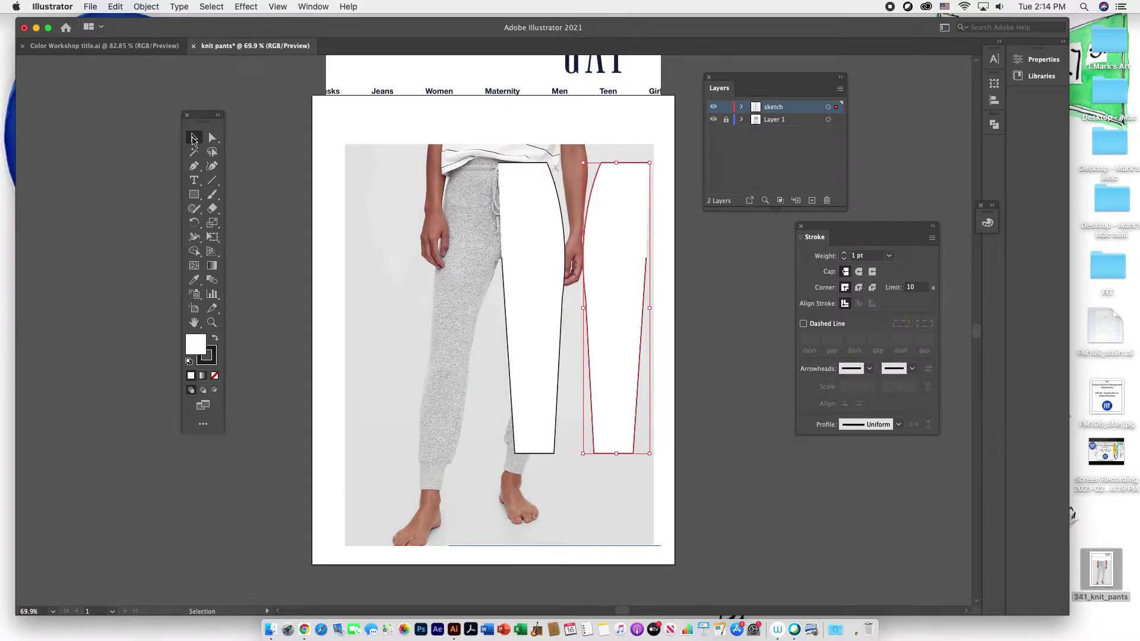
Step: Slide the mirrored leg into place beside the first and zoom to 100%
left_click_drag(621, 260, 468, 262)
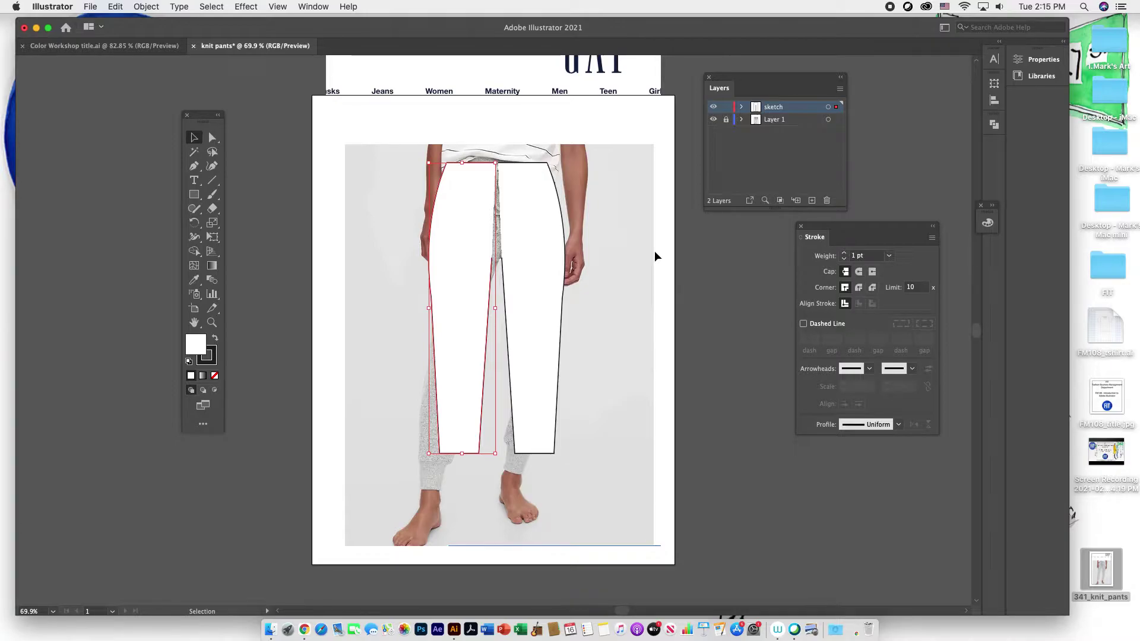
key("a")
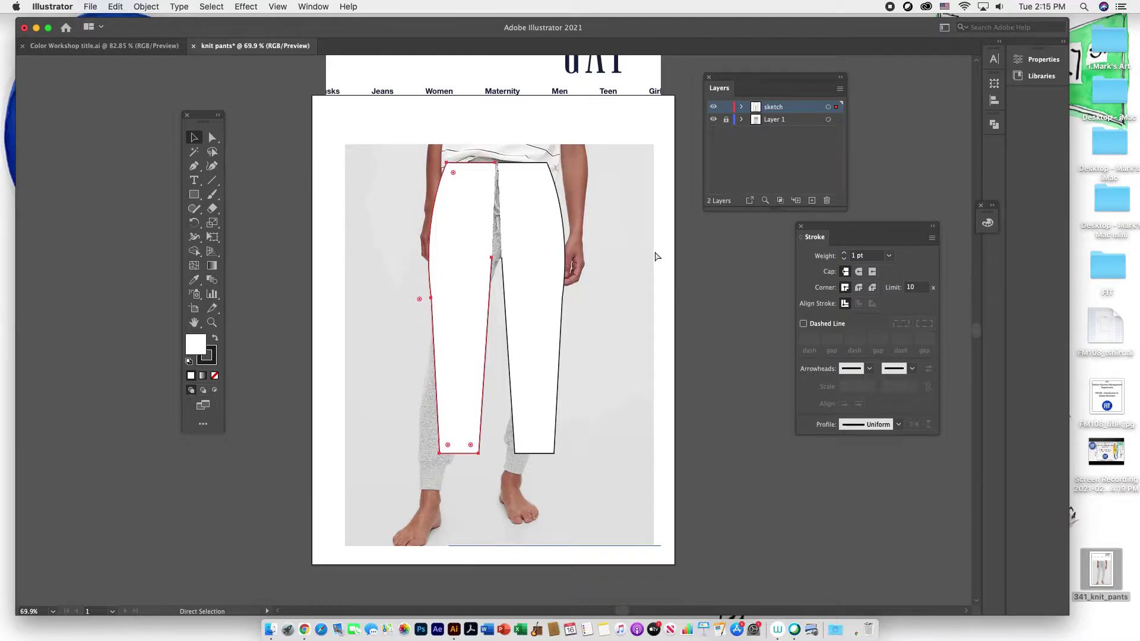
key("super+1")
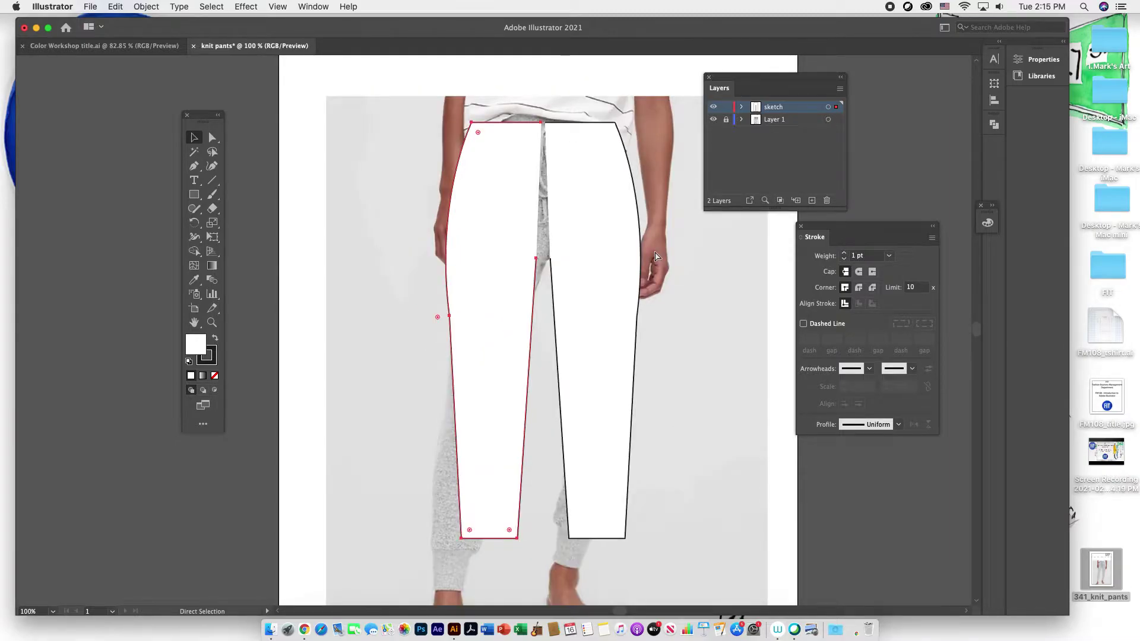
key("v")
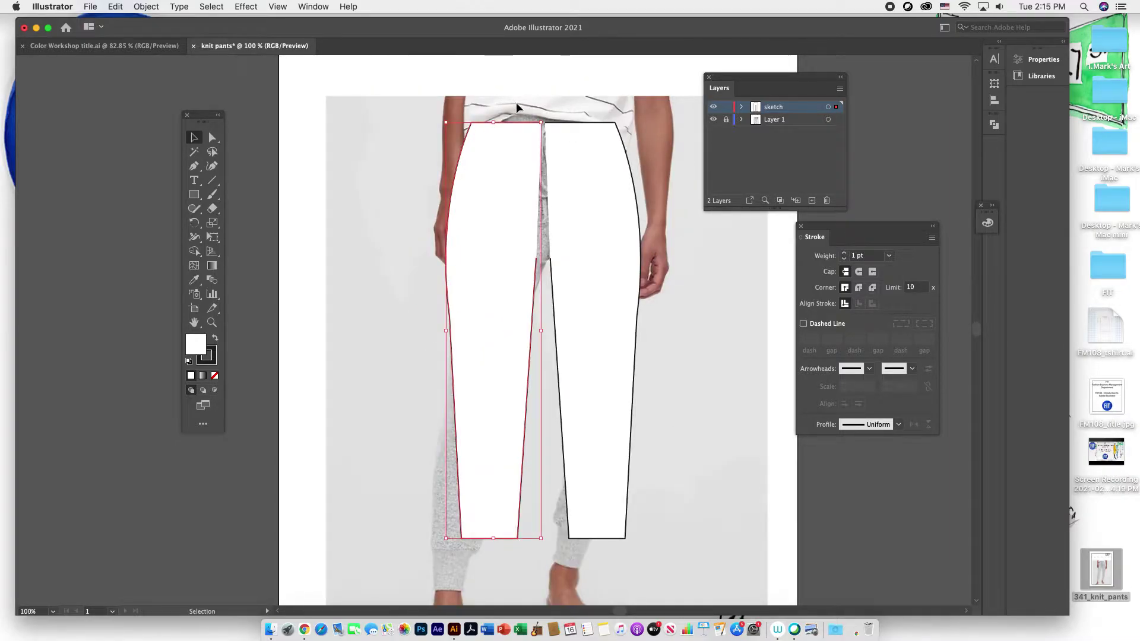
left_click(543, 106)
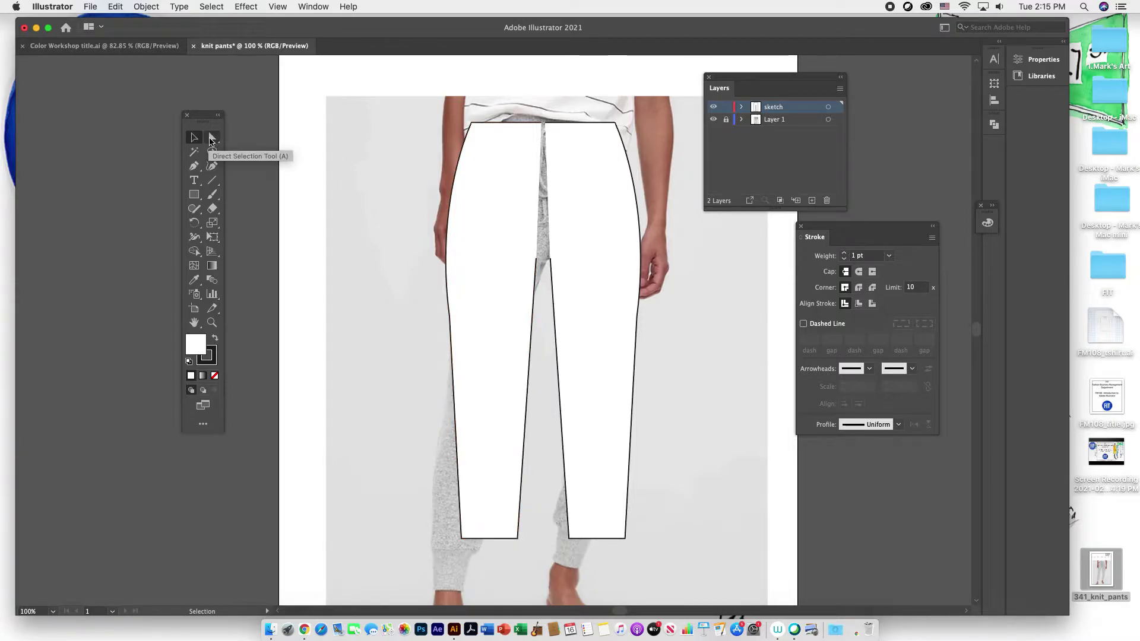
Step: Join the two legs' waist anchor points into one pants outline
left_click(212, 139)
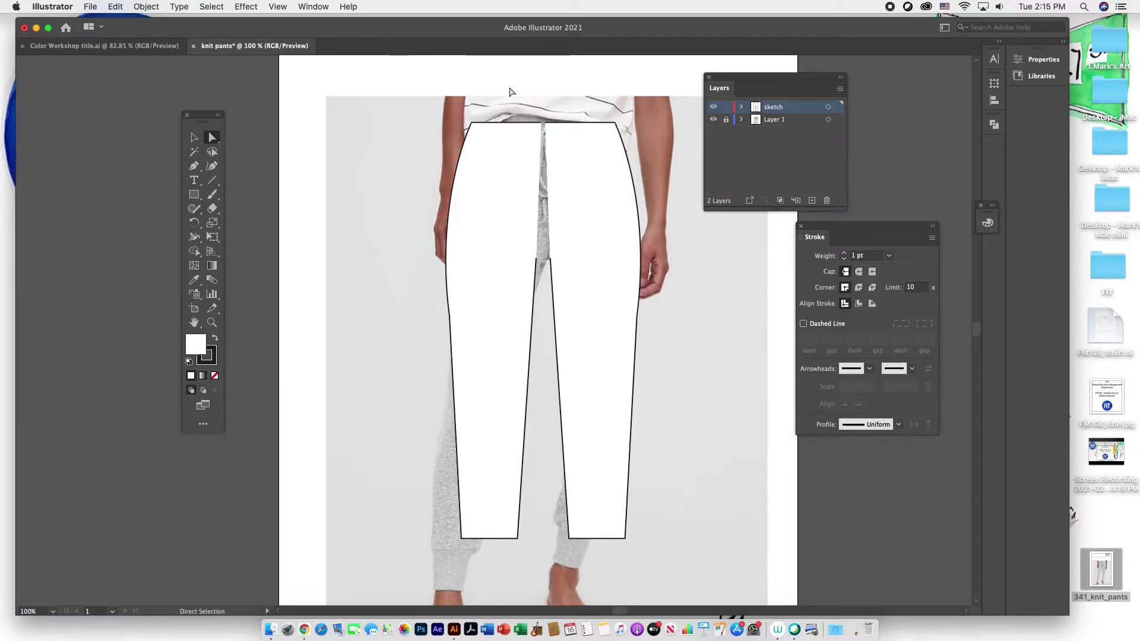
left_click_drag(510, 88, 578, 153)
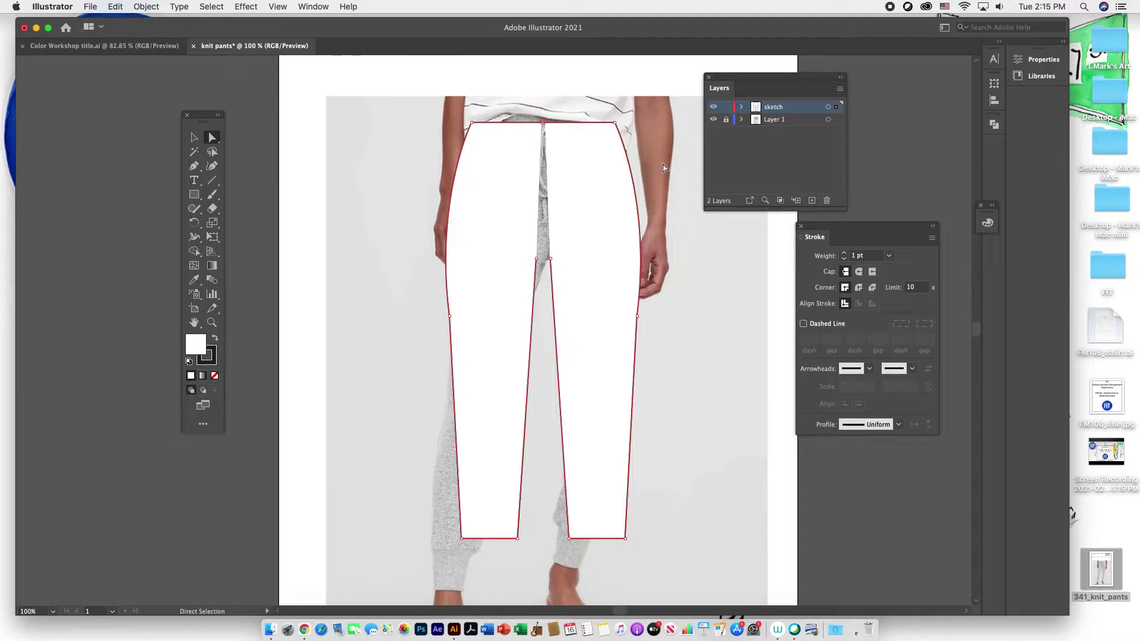
key("super")
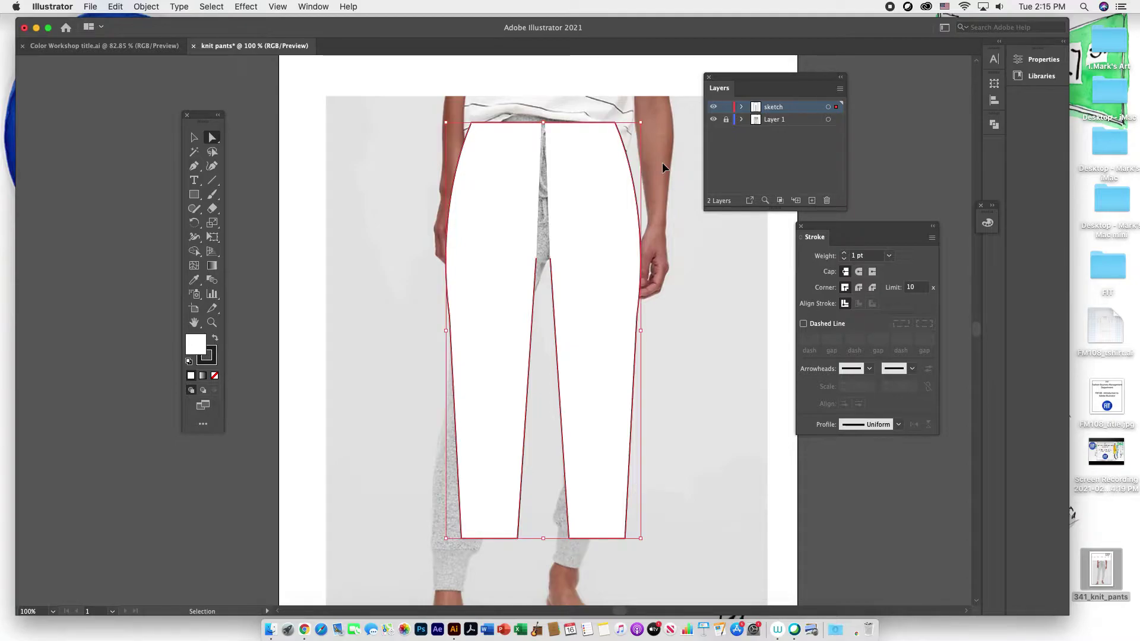
key("super+j")
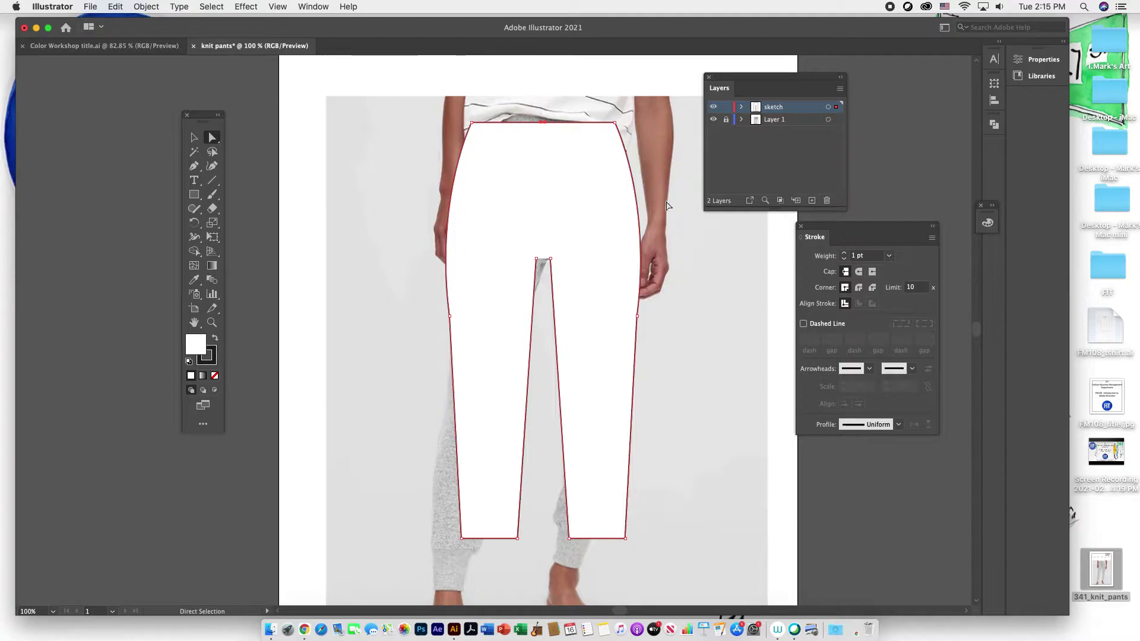
left_click(672, 247)
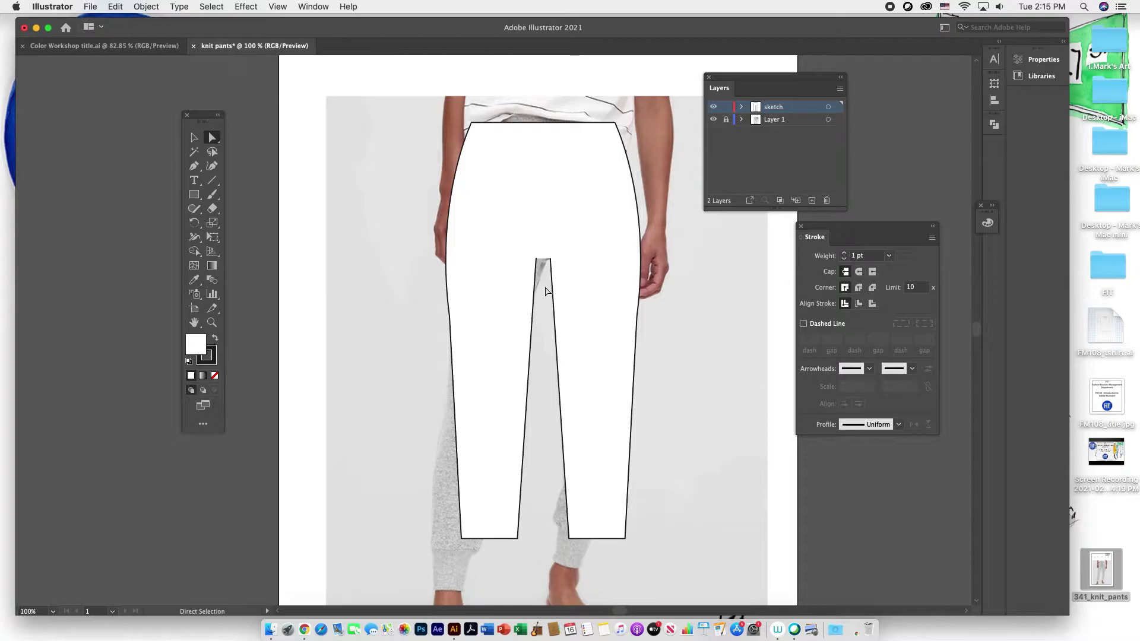
Step: Nudge the crotch anchor point slightly to the right to align it
left_click(536, 259)
key("super")
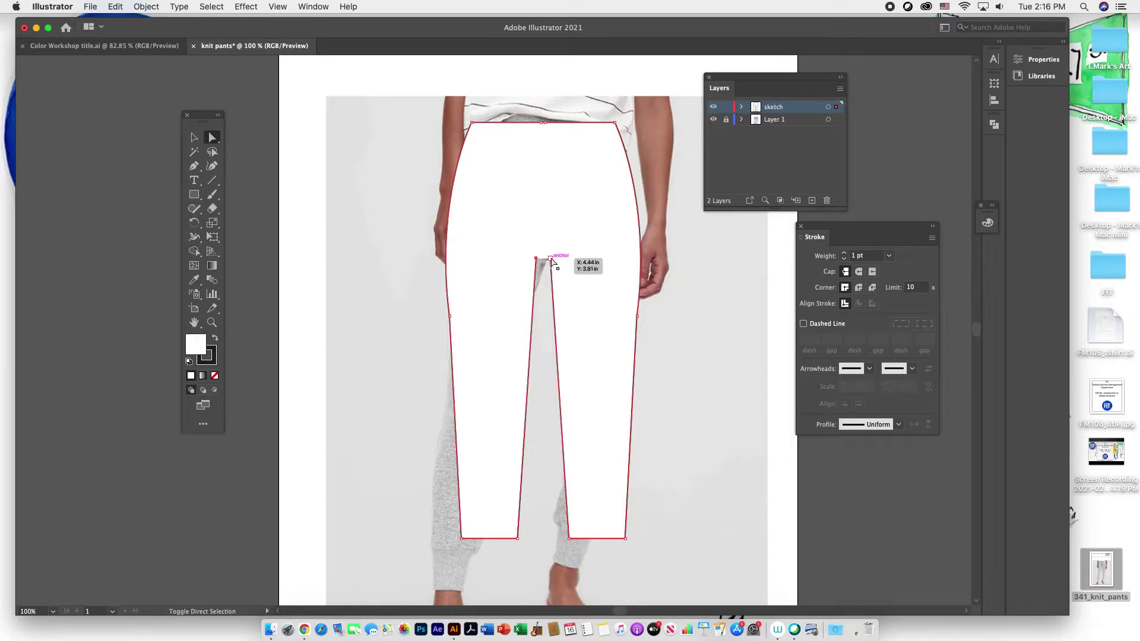
left_click(551, 258, "super")
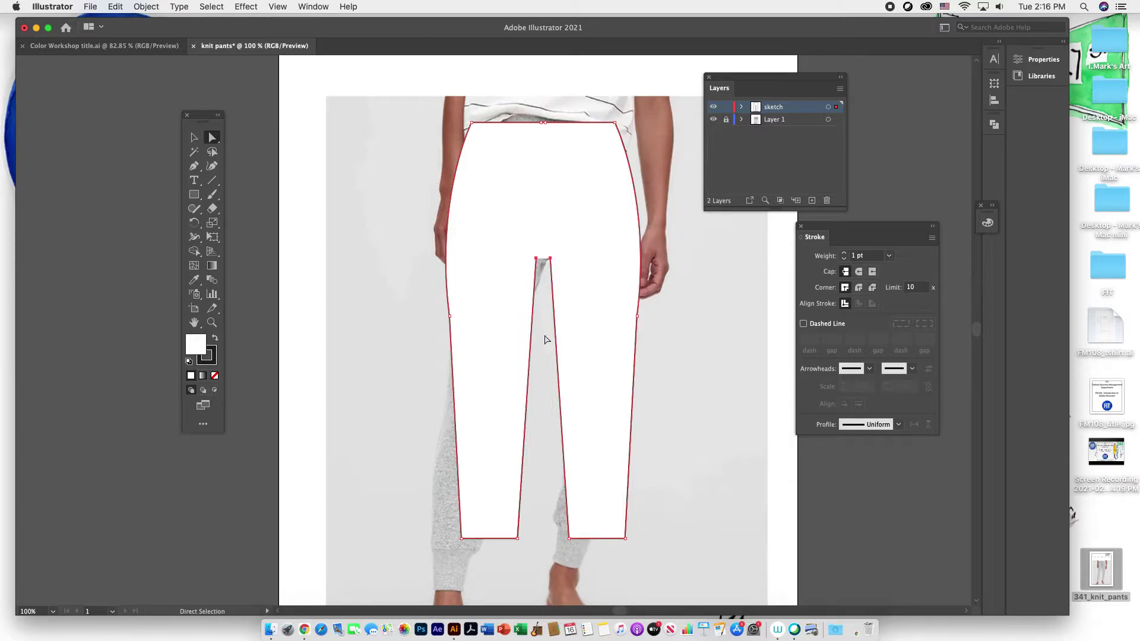
key("super")
left_click(682, 325)
left_click_drag(535, 259, 547, 262)
left_click(690, 426)
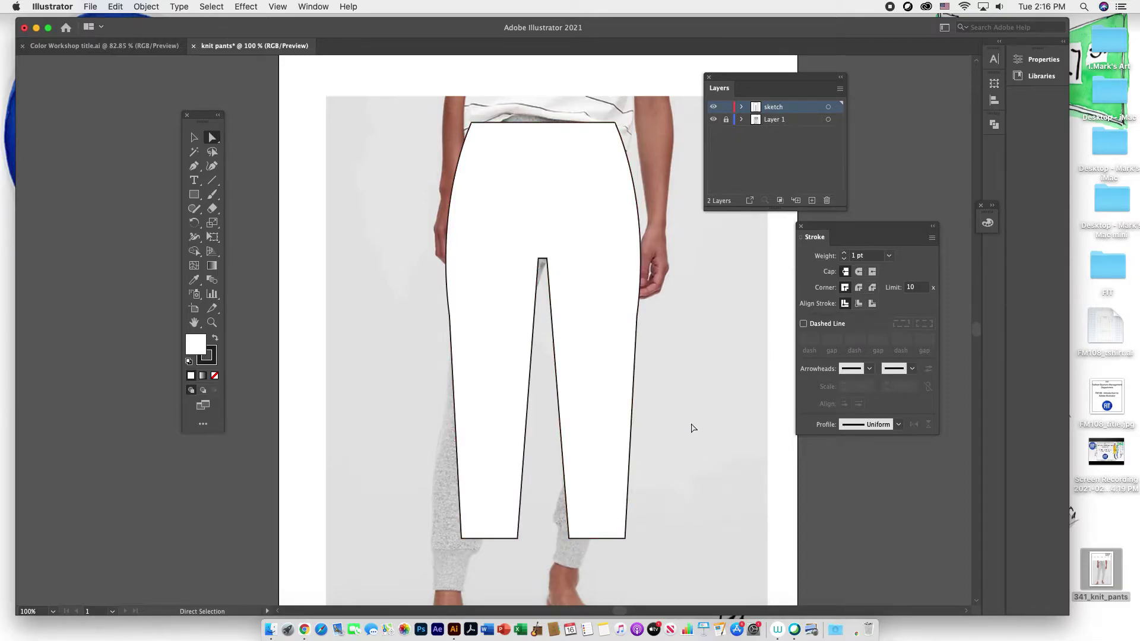
Step: Draw a white rectangle across the top of the pants as the waistband
scroll(693, 427, "up", 5)
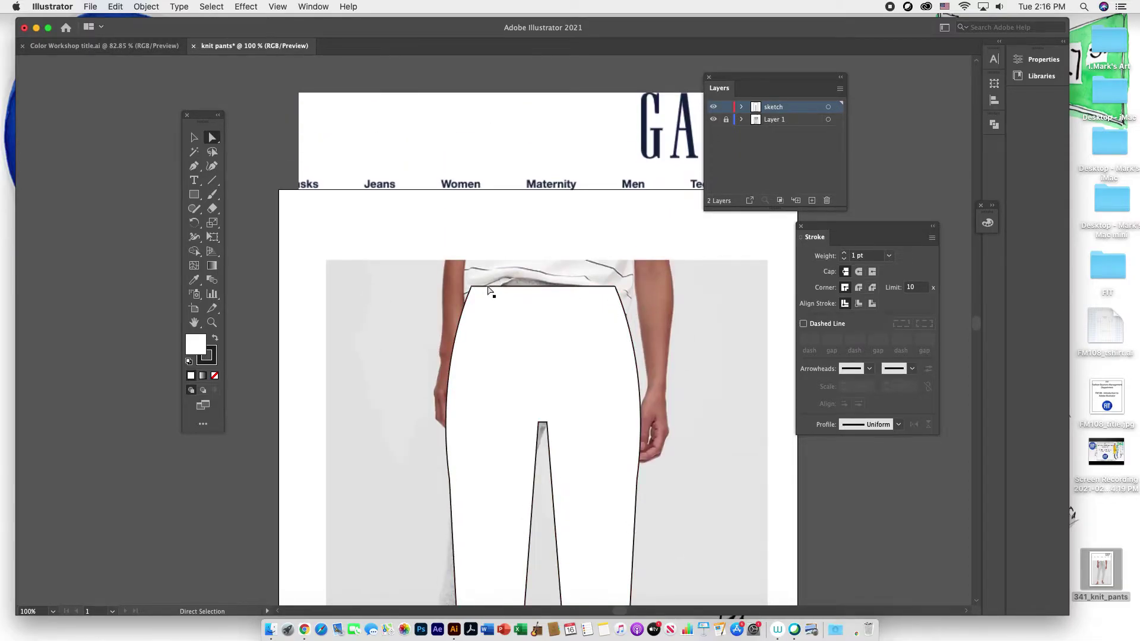
left_click(194, 195)
left_click_drag(463, 280, 624, 310)
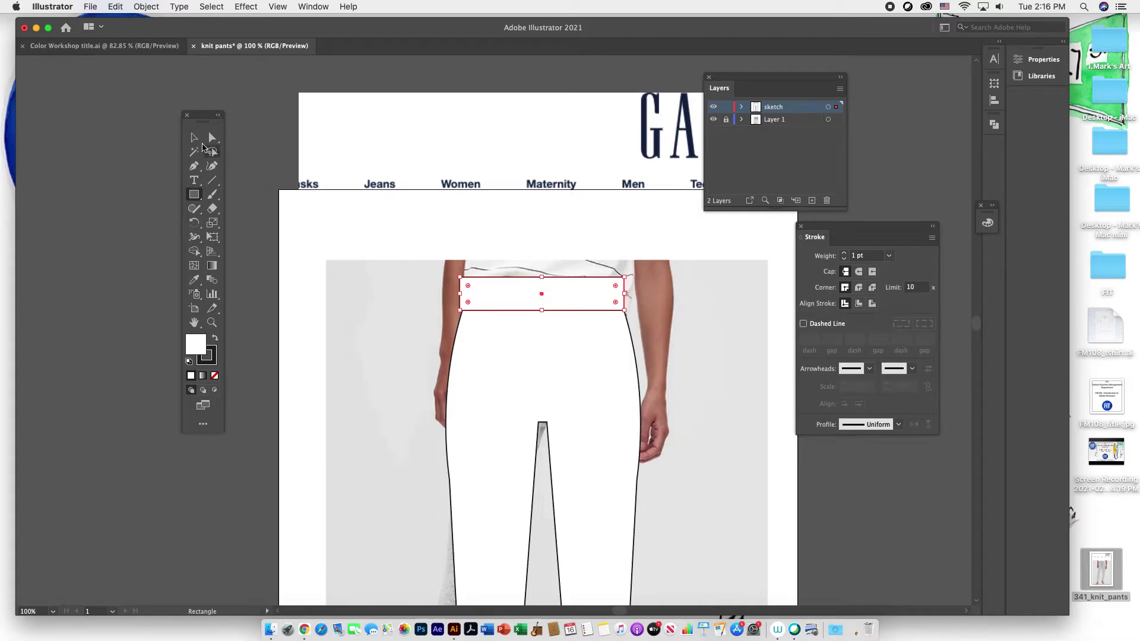
left_click(195, 138)
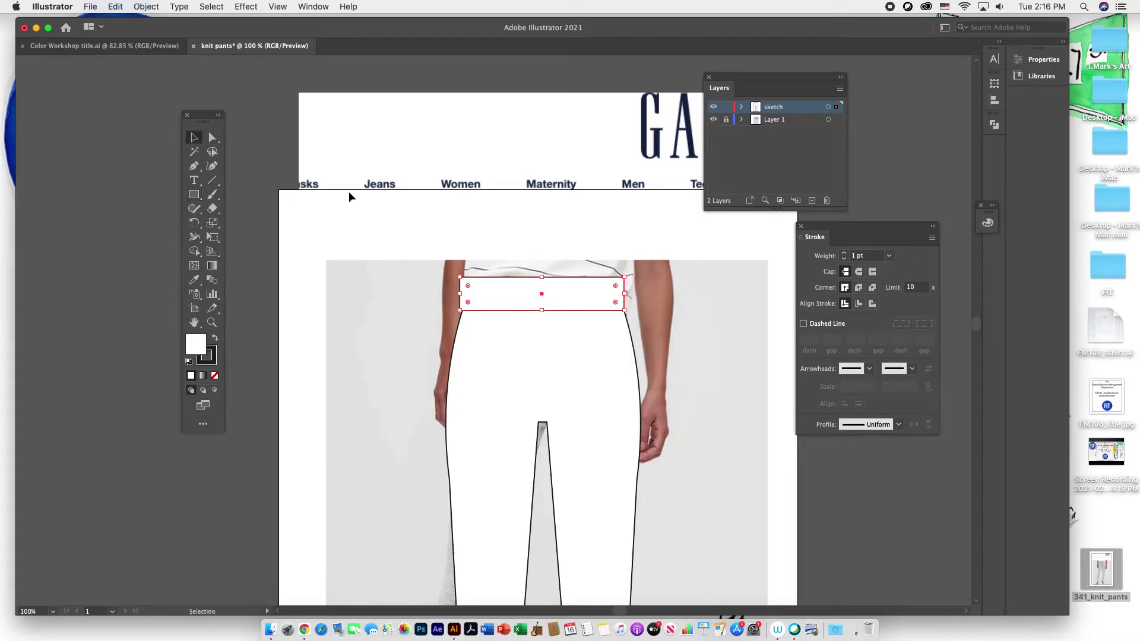
left_click(702, 322)
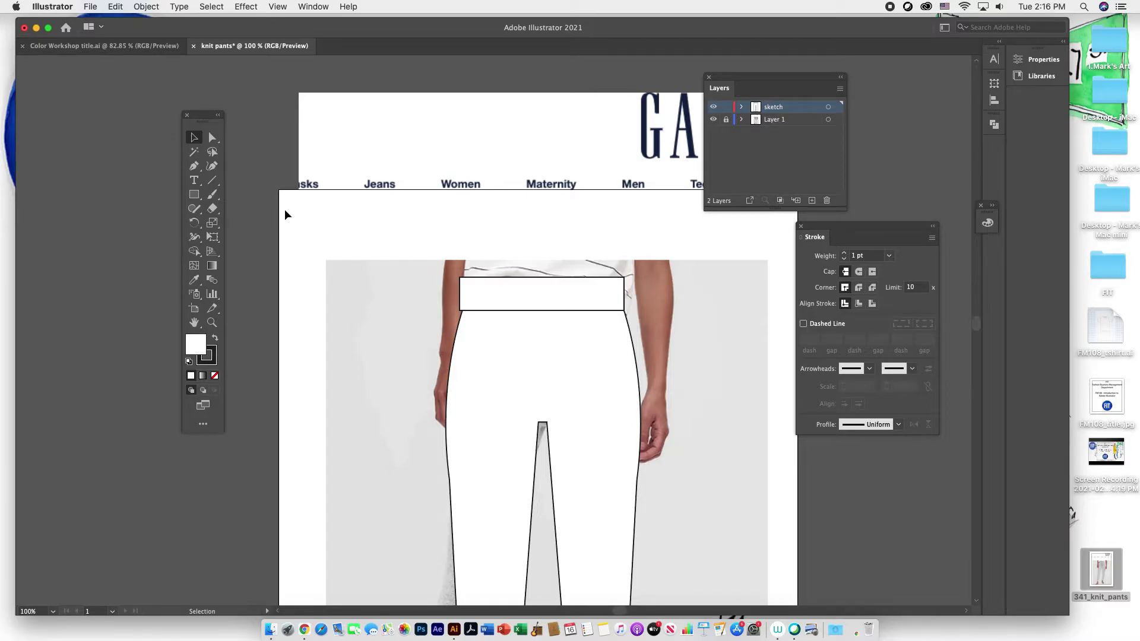
left_click(194, 167)
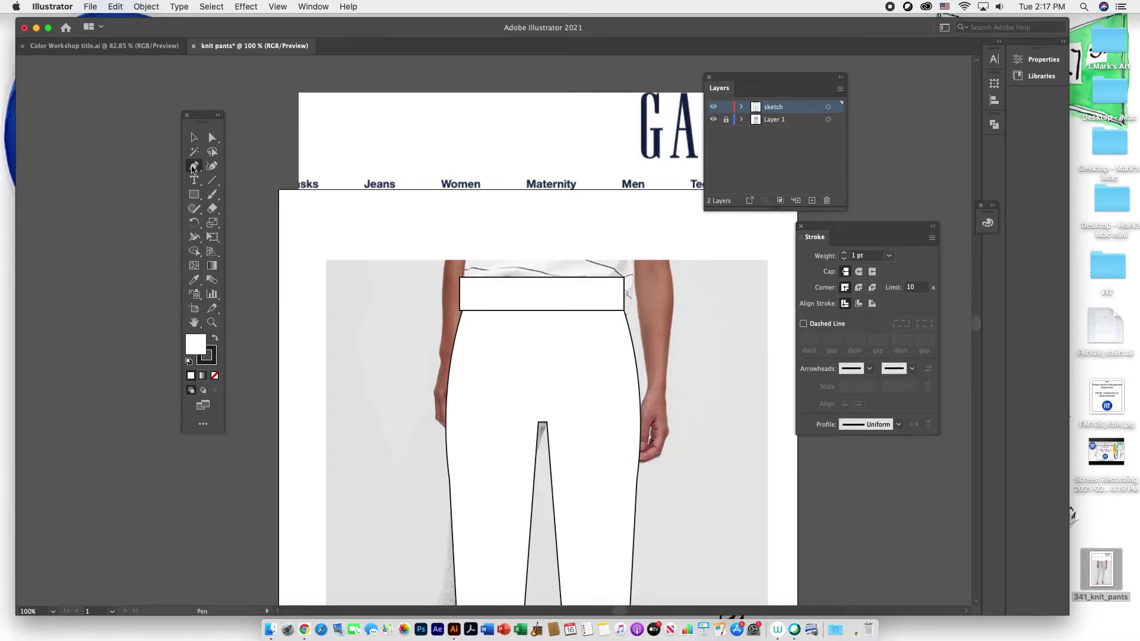
Step: Draw a straight horizontal line across the middle of the waistband, edge to edge
left_click(460, 293)
left_click(624, 293)
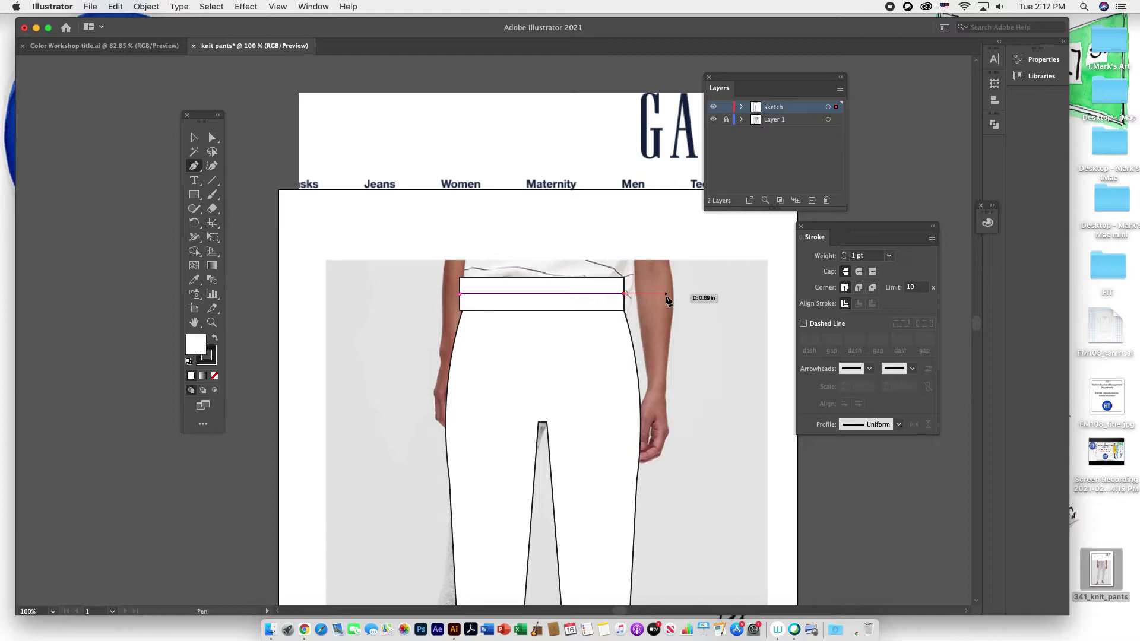
key("v")
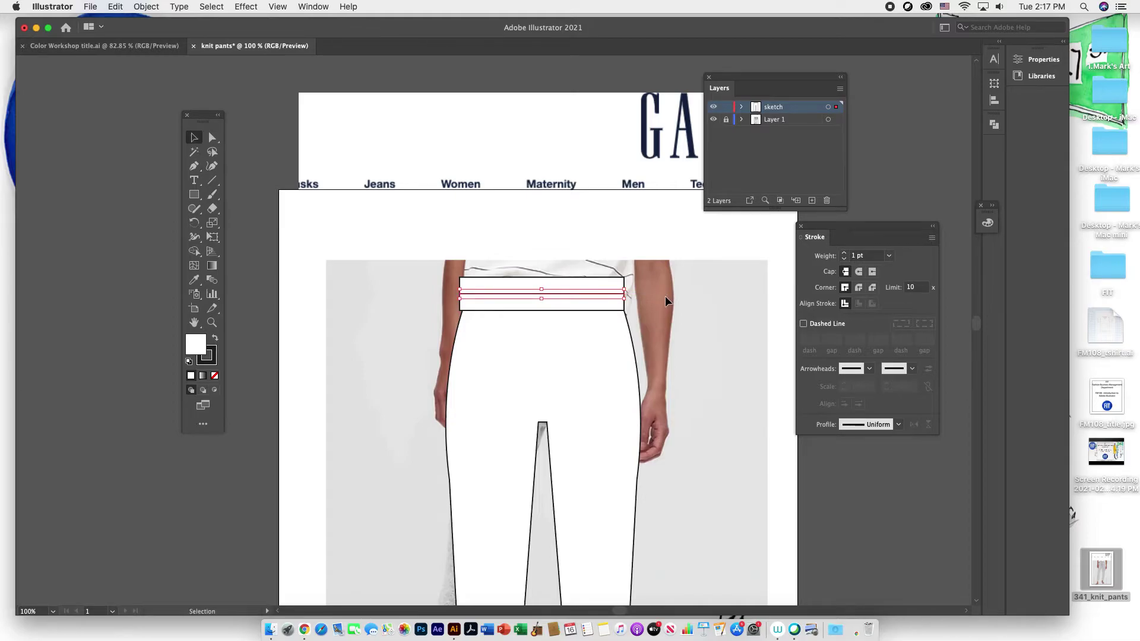
Step: Apply a Zig Zag effect to the line: size 0.25 in, 24 ridges per segment, corner points
left_click(247, 7)
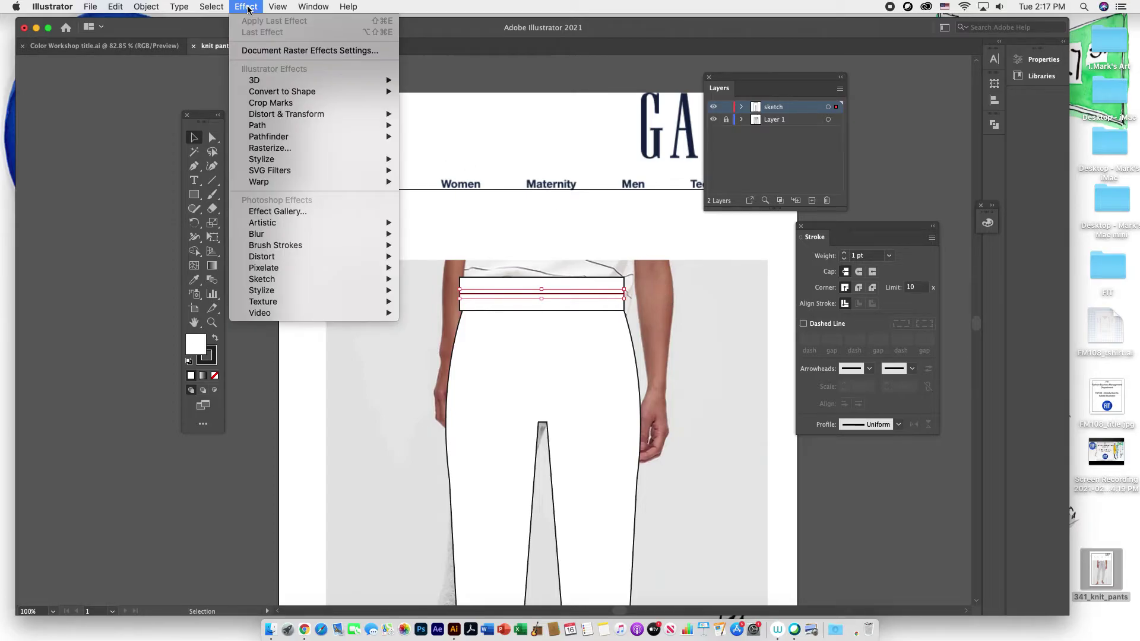
mouse_move(267, 118)
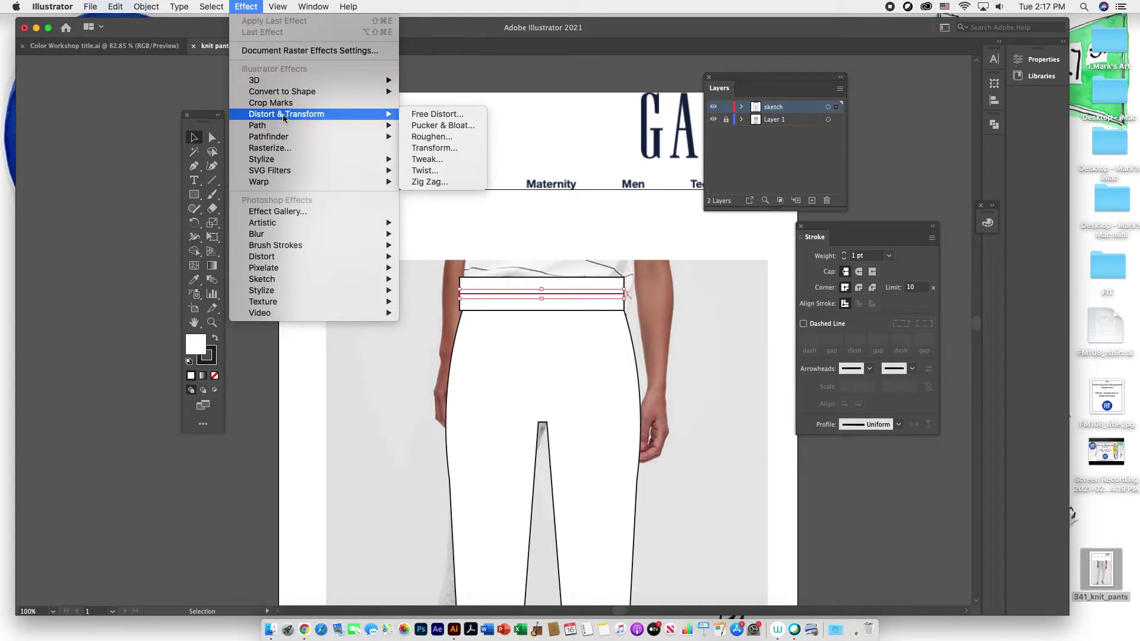
left_click(449, 181)
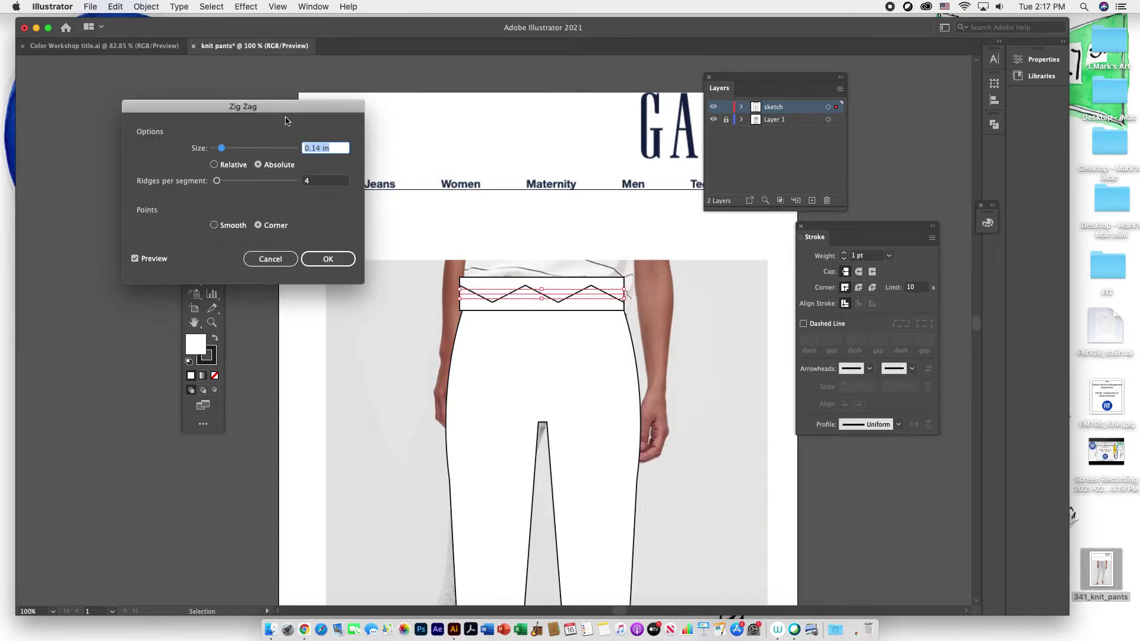
left_click_drag(285, 110, 463, 89)
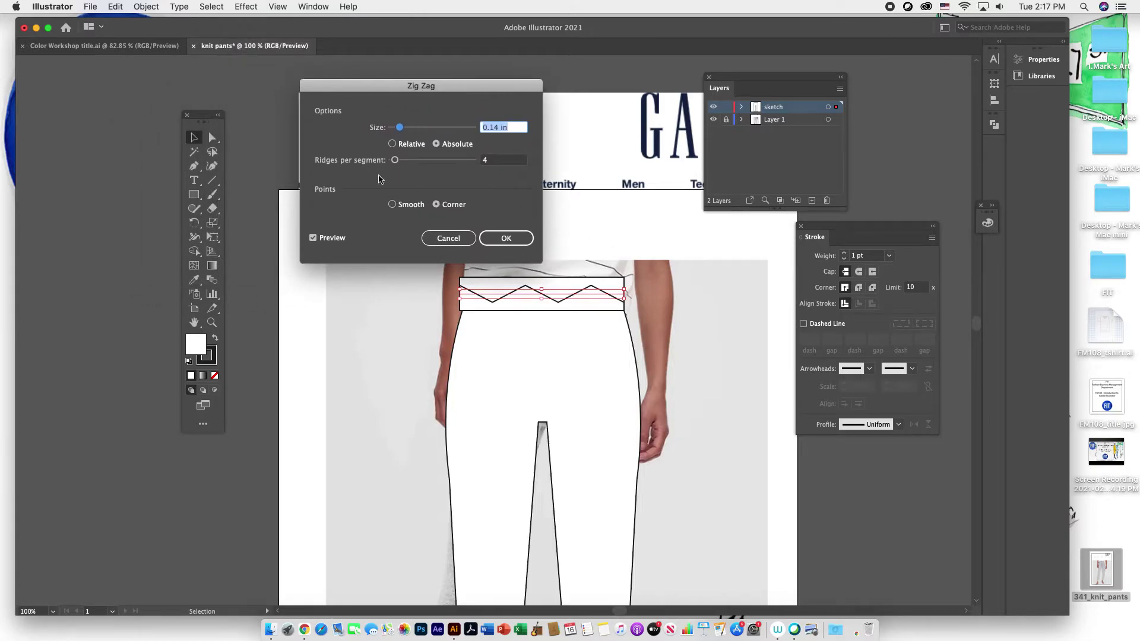
left_click(308, 238)
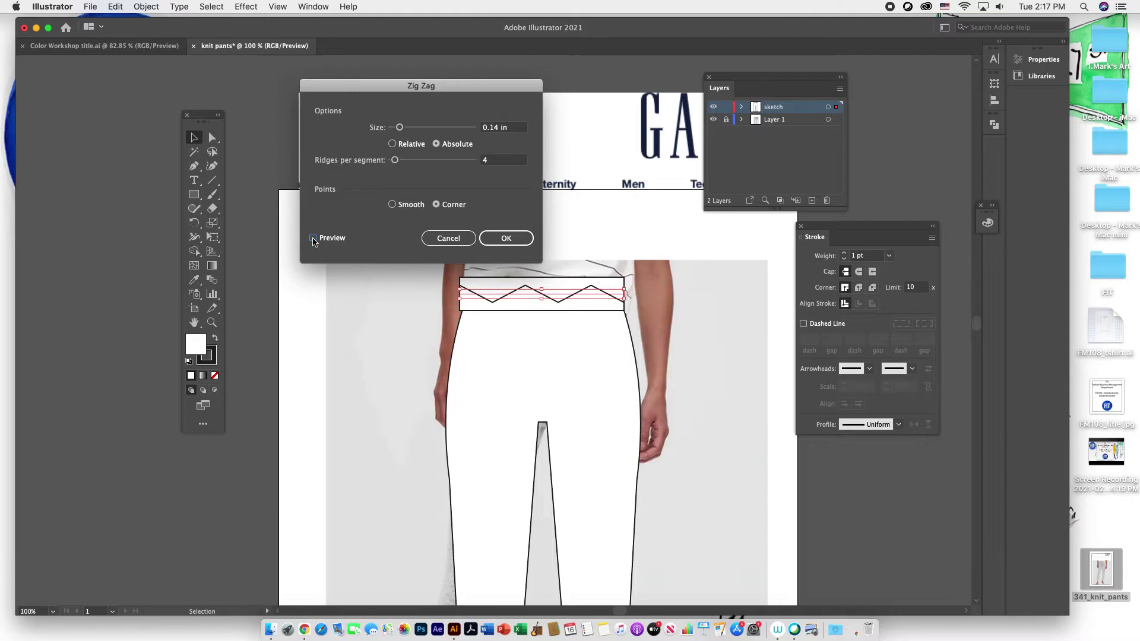
left_click_drag(400, 128, 407, 130)
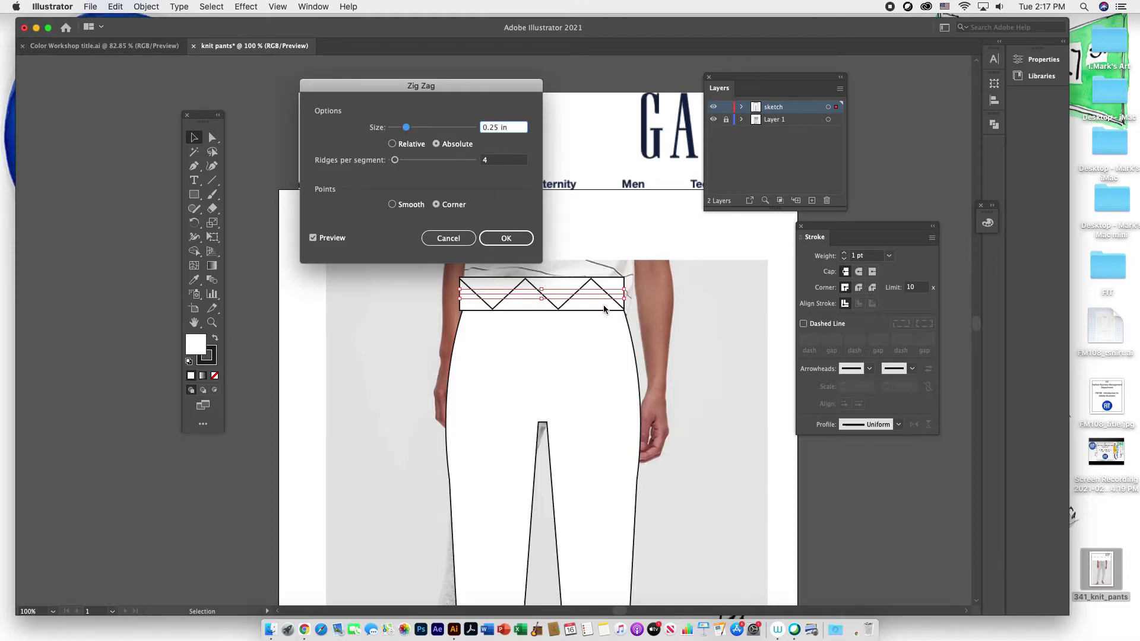
left_click(395, 161)
mouse_move(395, 161)
left_mouse_down()
mouse_move(430, 162)
mouse_move(411, 161)
left_mouse_up()
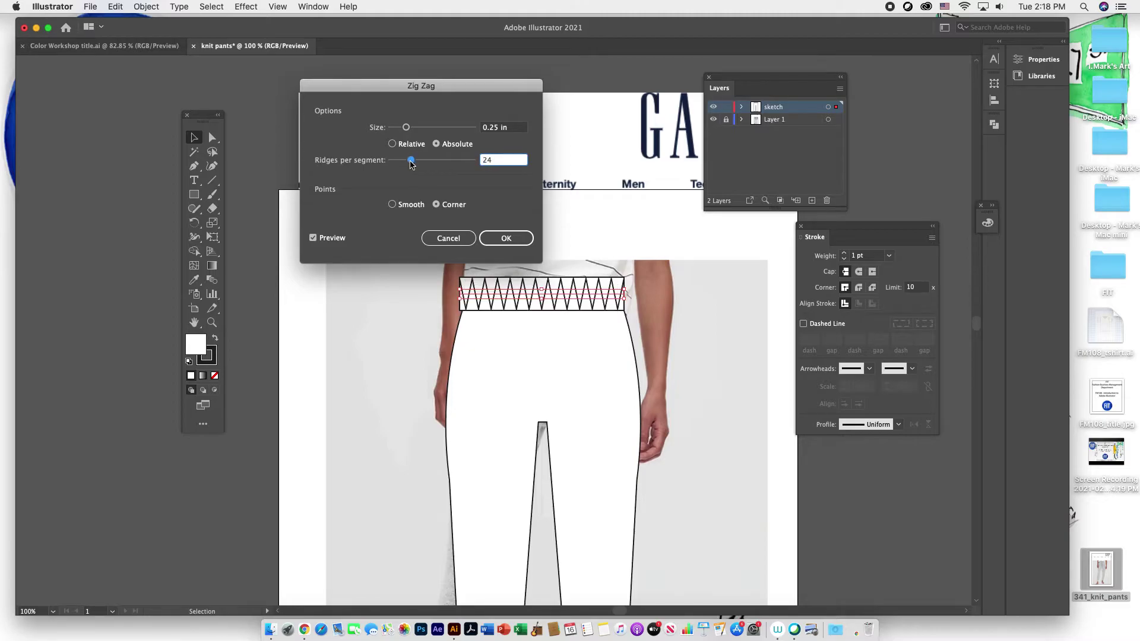
type("24")
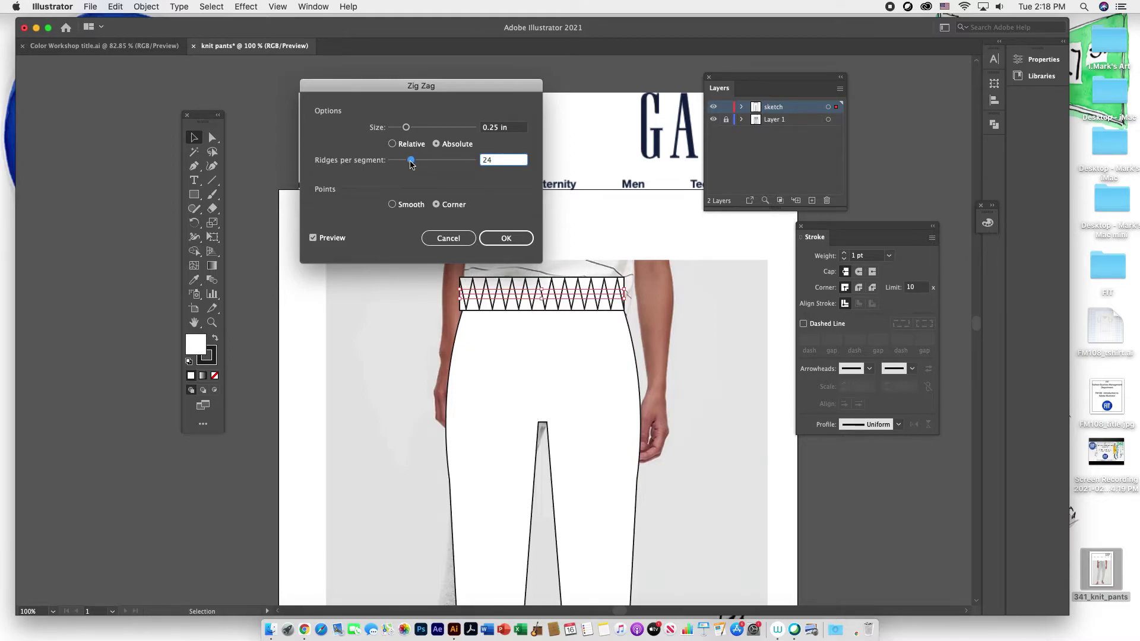
left_click(519, 241)
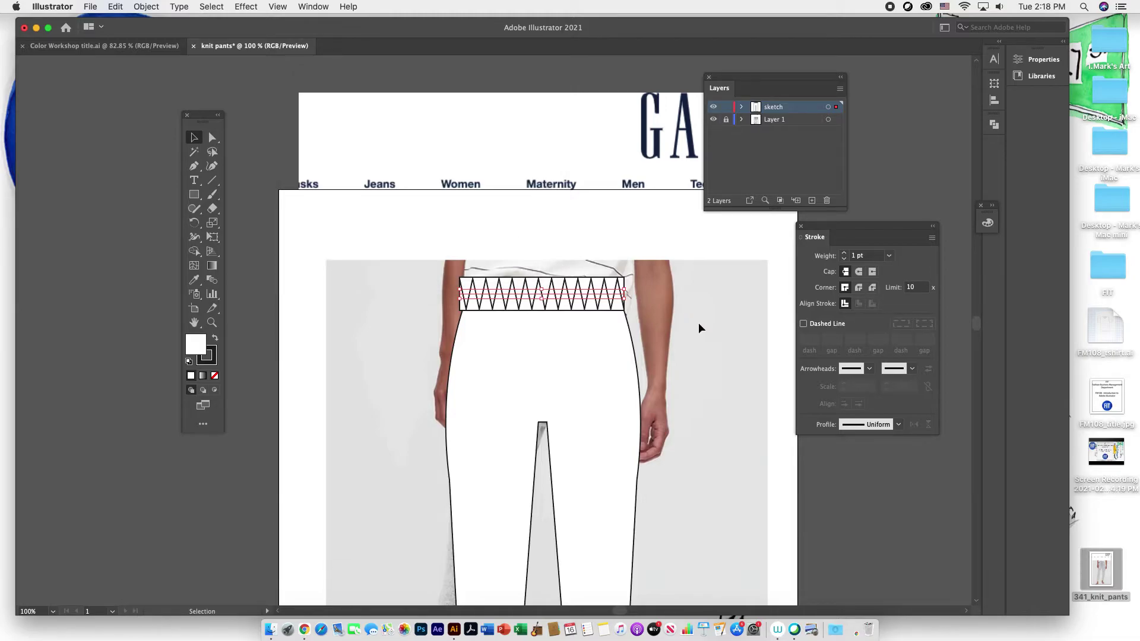
Step: Select the zigzag waistband lines and group them into one object
left_click(366, 287)
left_click(469, 293)
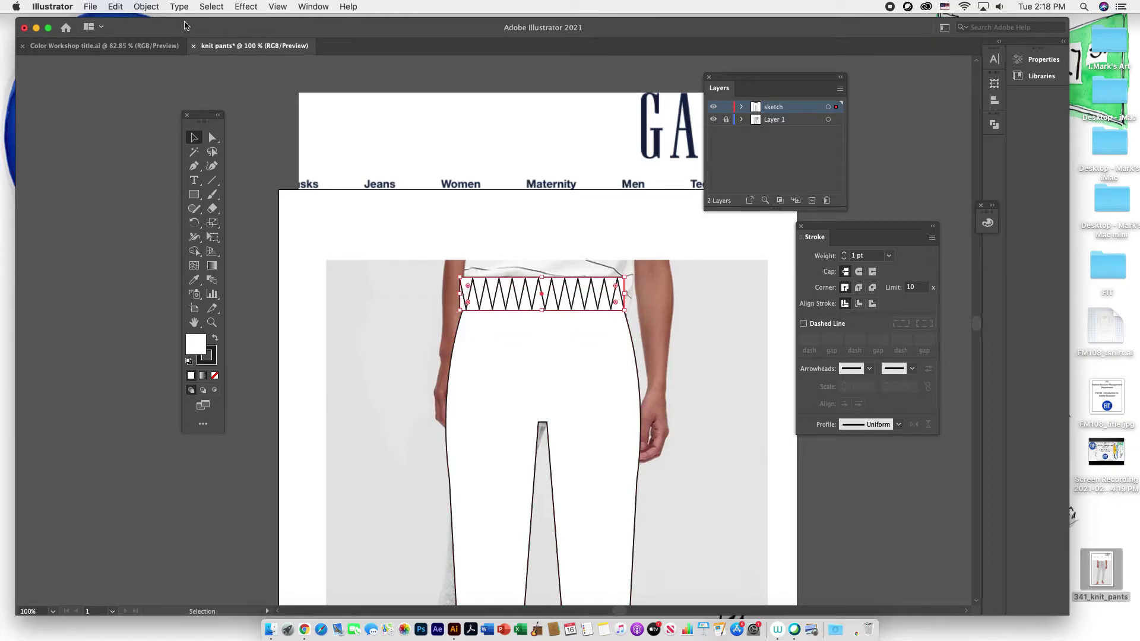
left_click(146, 7)
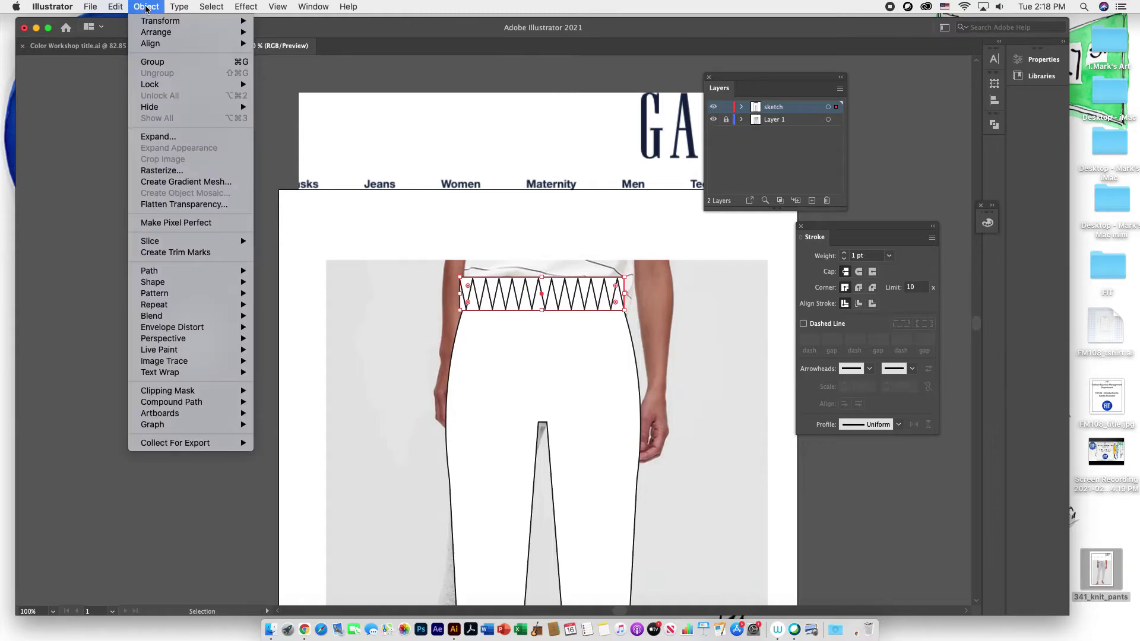
left_click(154, 63)
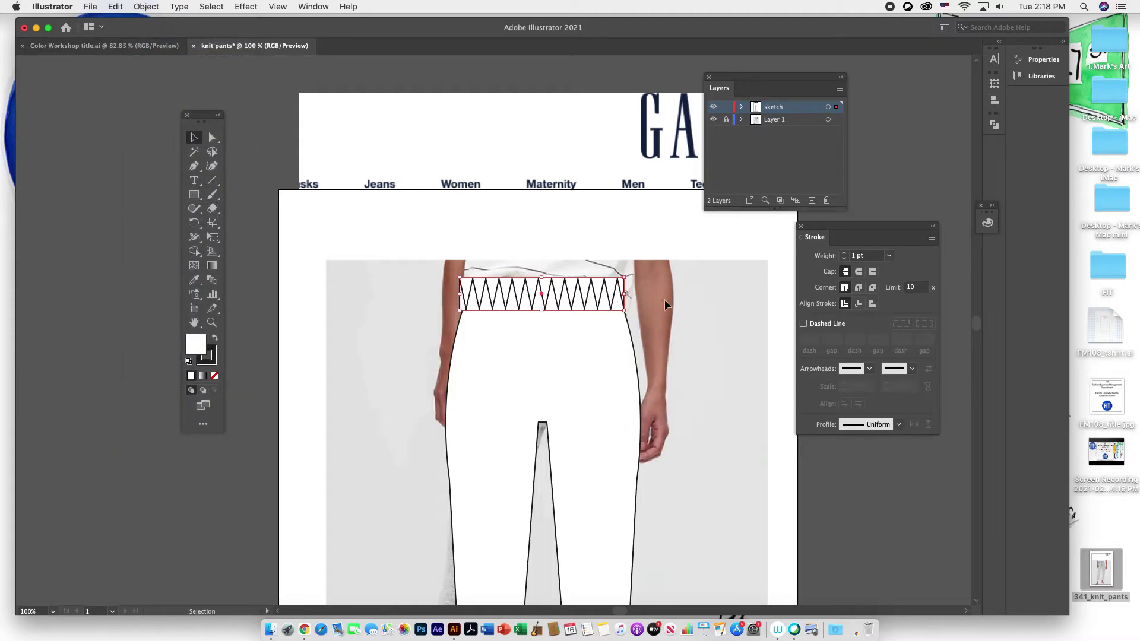
mouse_move(574, 304)
left_mouse_down()
mouse_move(591, 305)
mouse_move(576, 305)
left_mouse_up()
left_click(636, 298)
mouse_move(454, 262)
left_mouse_down()
mouse_move(482, 304)
mouse_move(472, 297)
left_mouse_up()
left_click(407, 284)
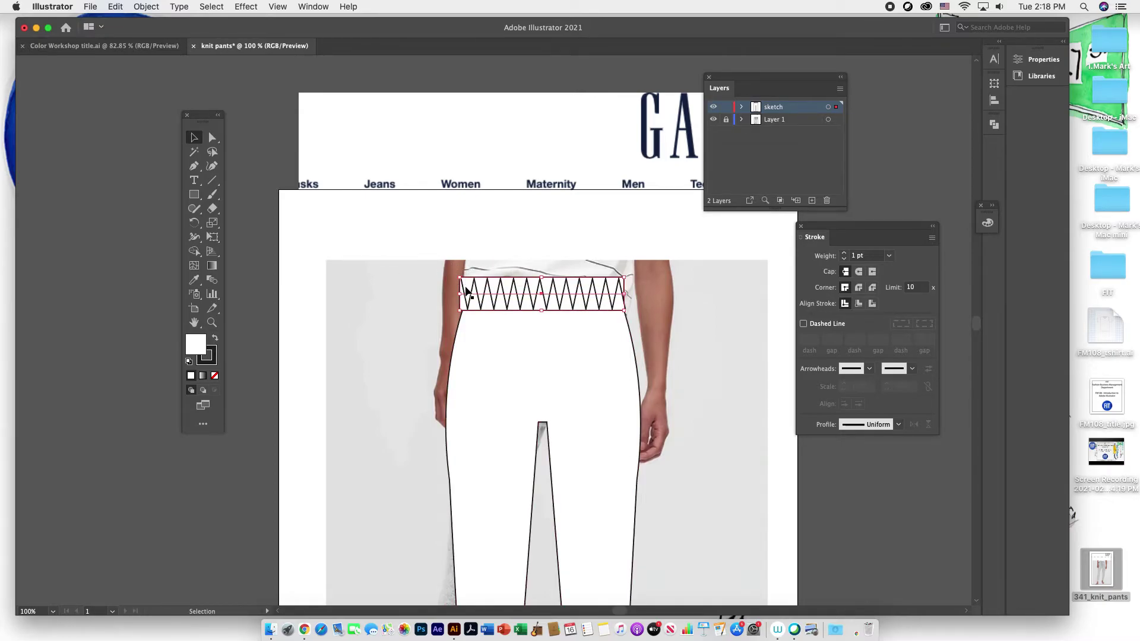
Step: Ungroup the artwork and nudge the zigzag down and back up
left_click(146, 7)
mouse_move(161, 86)
left_click(158, 73)
key("Down")
key("Down")
key("Down")
key("Down")
key("Down")
key("Down")
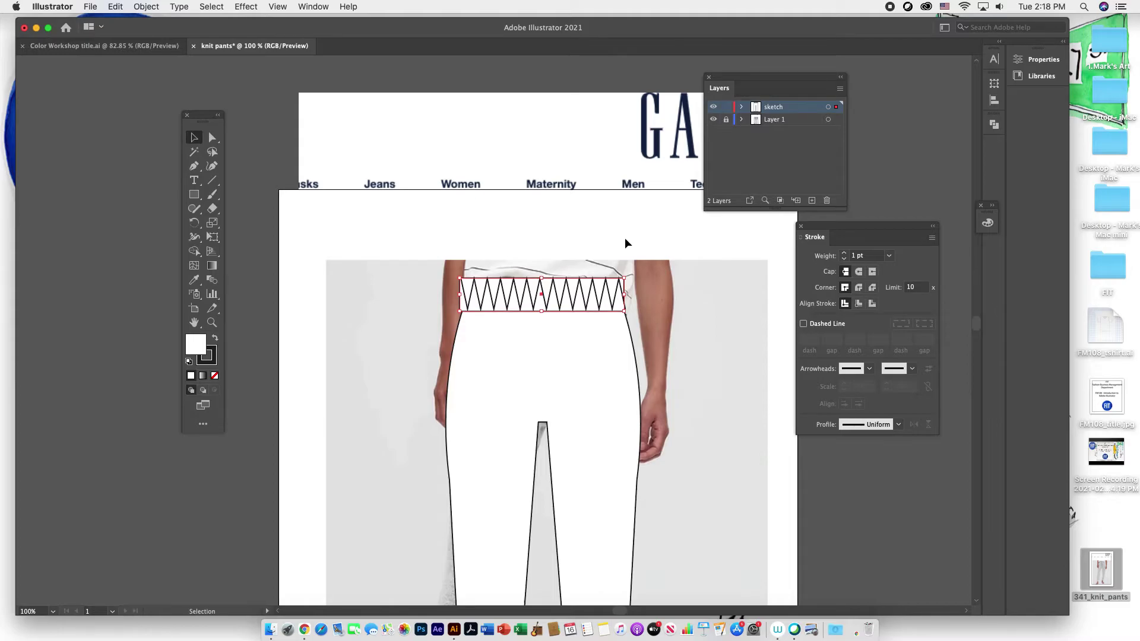
key("a")
key("Up")
key("Up")
key("Up")
key("Up")
key("Up")
key("Up")
key("v")
Step: Regroup the zigzag and move it down into the waistband rectangle
left_click(665, 318)
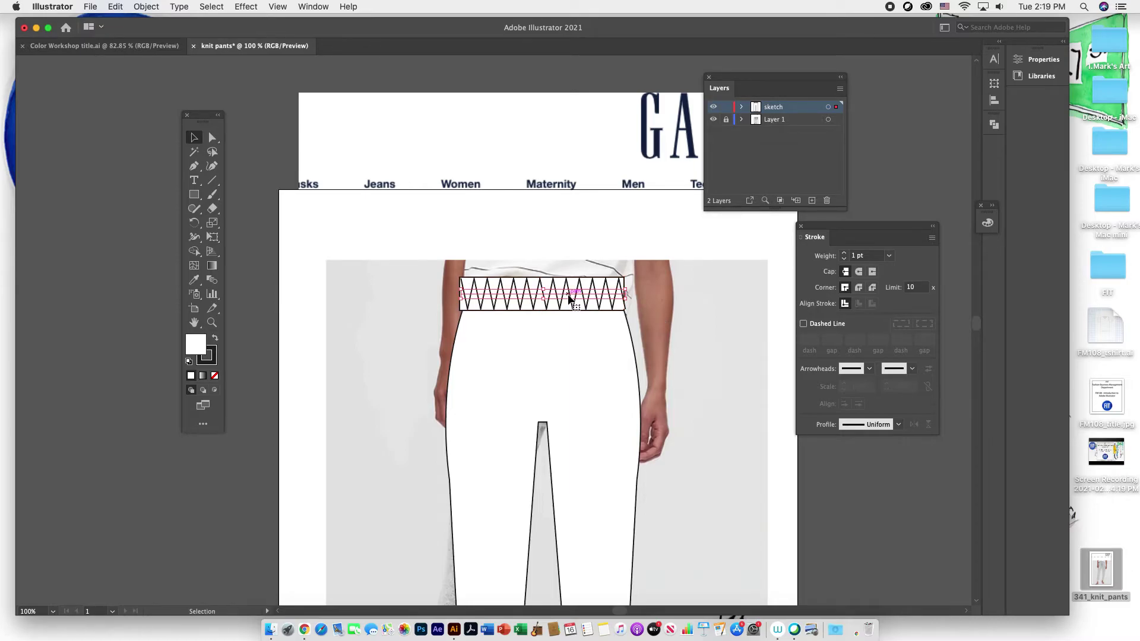
left_click(571, 283)
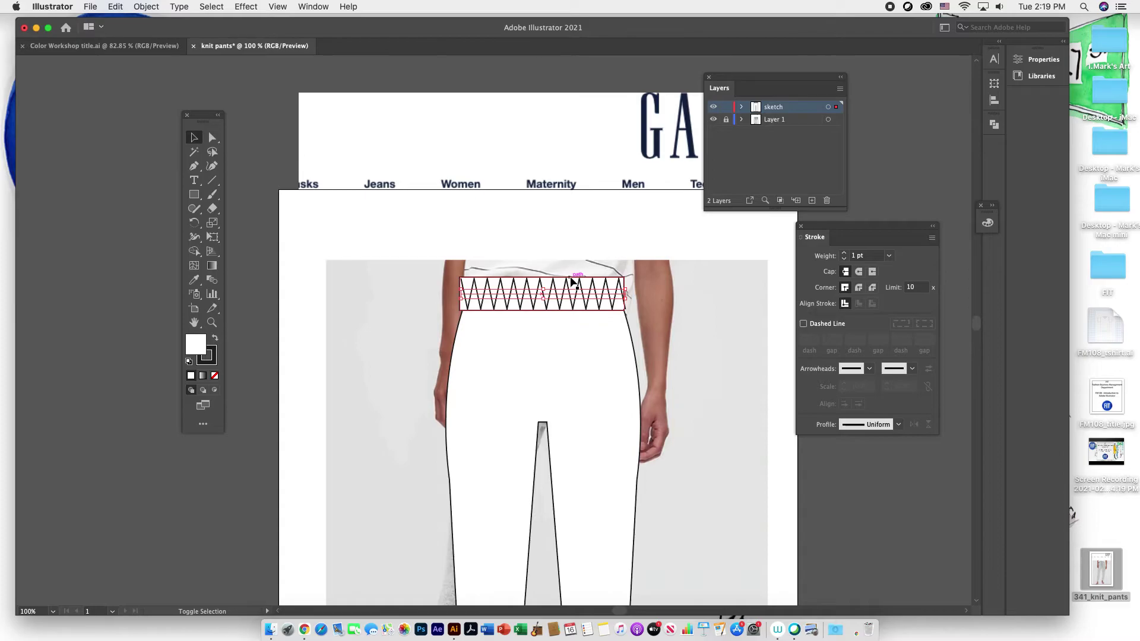
left_click(146, 7)
left_click(153, 63)
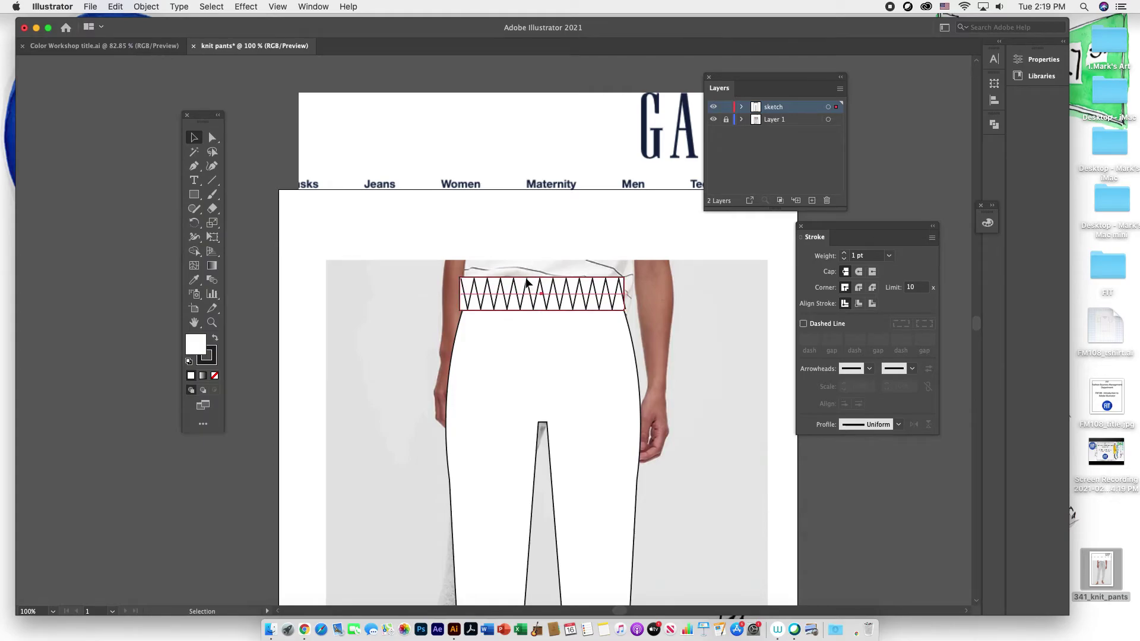
left_click_drag(526, 279, 527, 290)
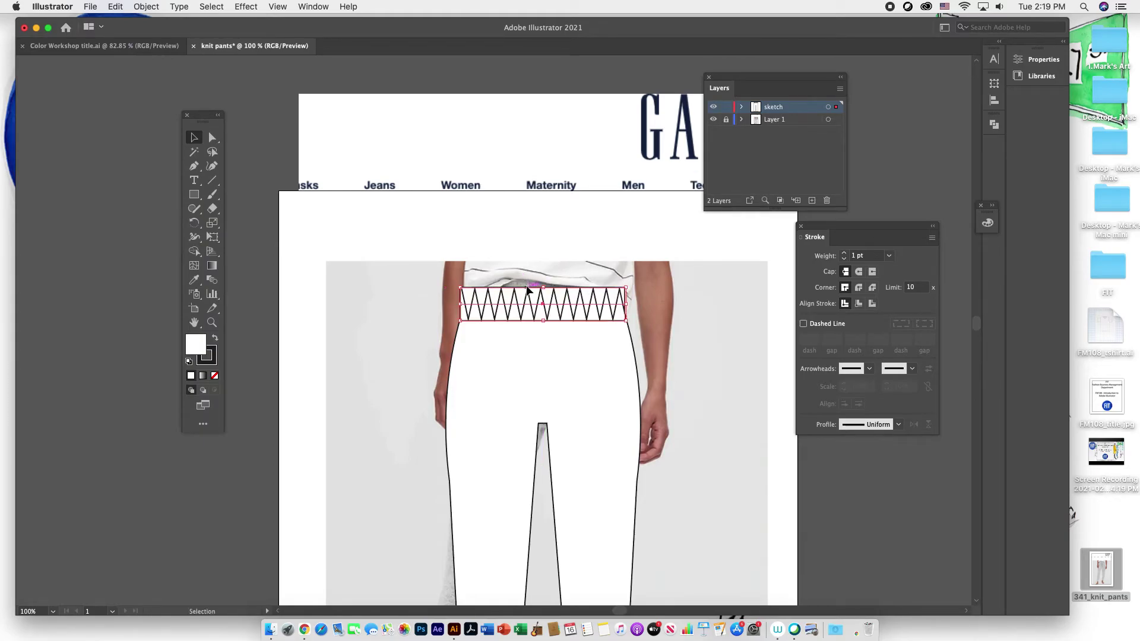
left_click(673, 304)
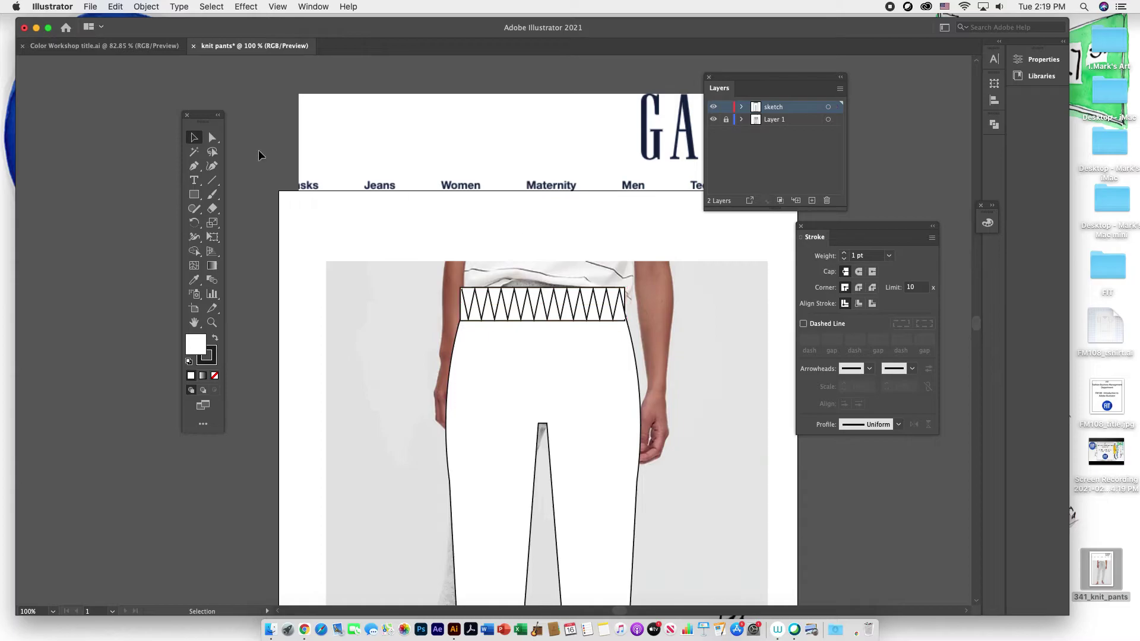
Step: Nudge the waistband's top-left and top-right anchors toward the pants' slanted sides
left_click(212, 139)
mouse_move(461, 291)
left_mouse_down()
mouse_move(543, 303)
mouse_move(462, 292)
left_mouse_up()
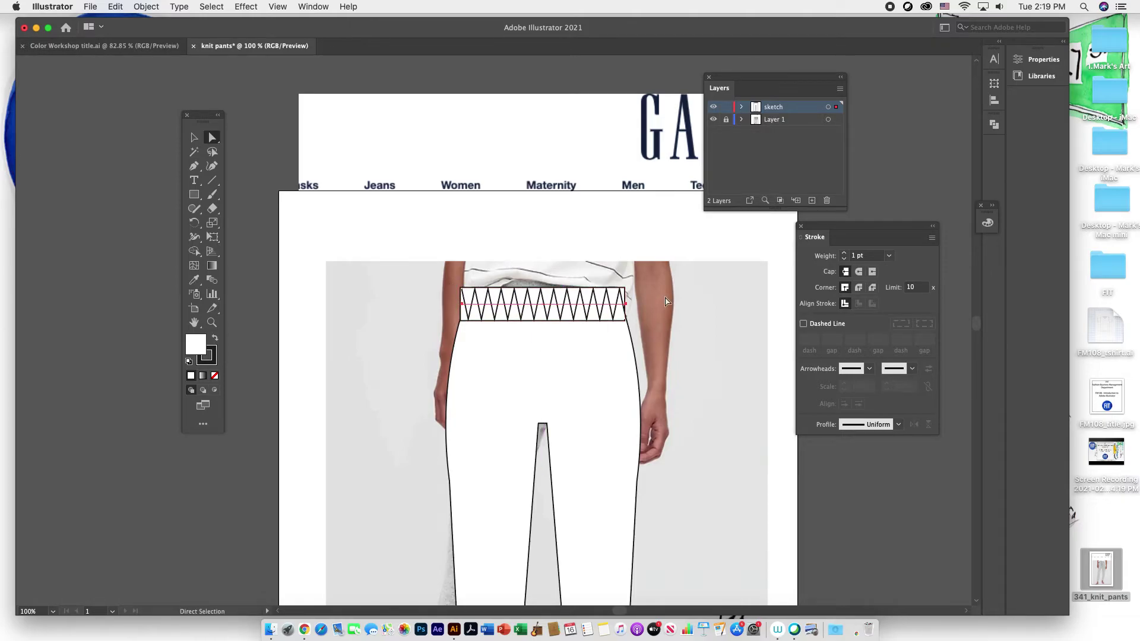
left_click_drag(628, 292, 620, 288)
left_click(462, 271)
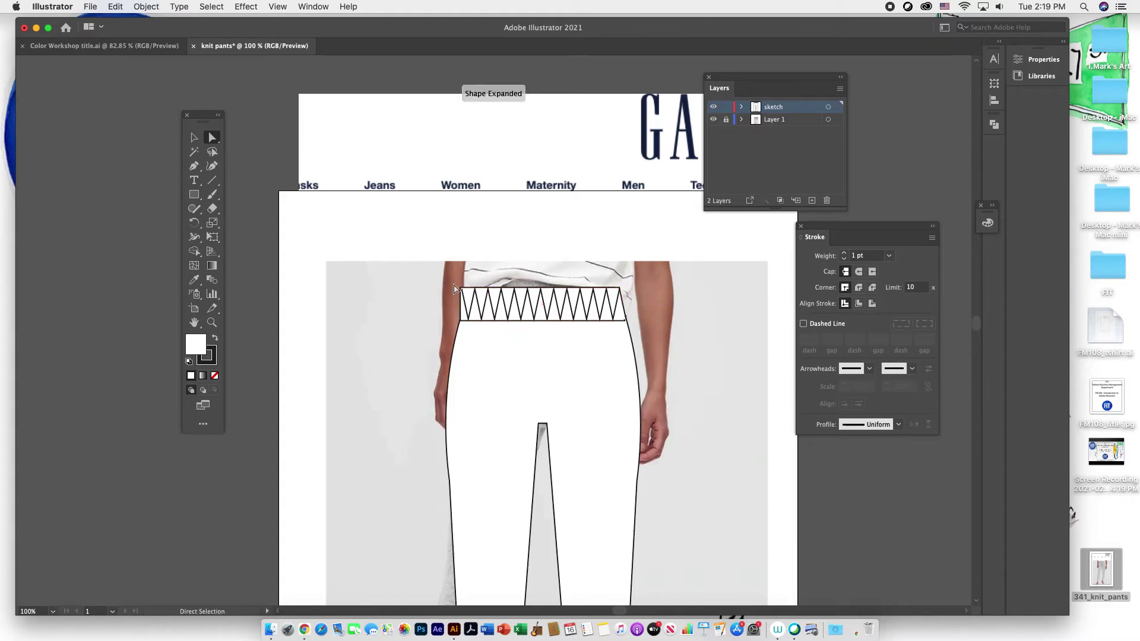
left_click_drag(462, 290, 463, 291)
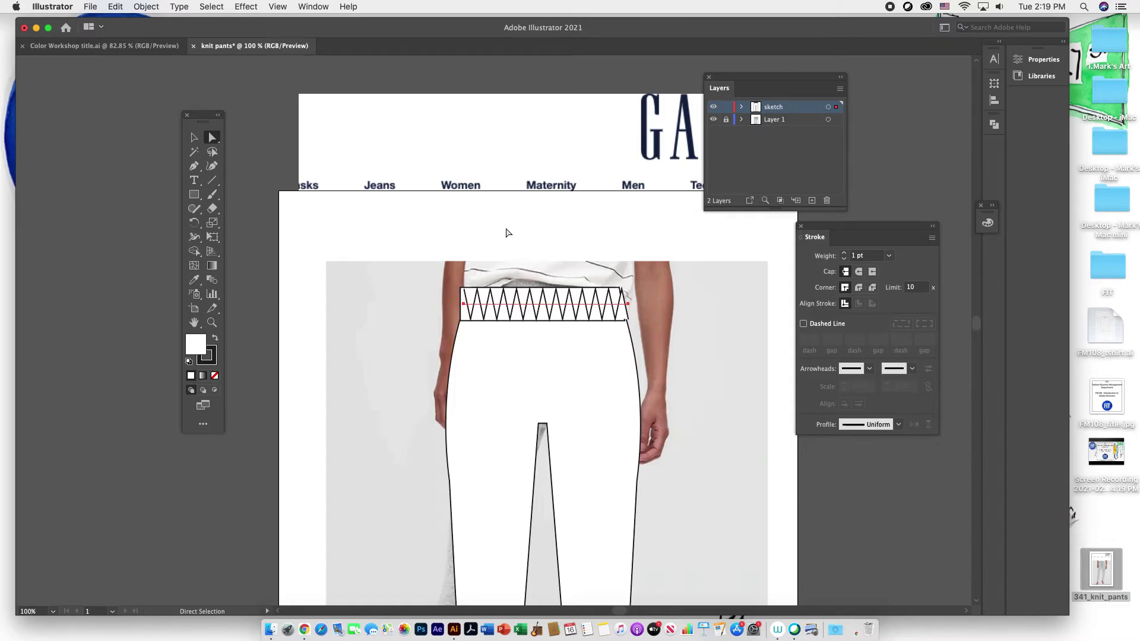
Step: Zoom in and slant the waistband's left edge 0.06 in inward to follow the pants outline
key("a")
key("super+equal")
key("super+equal")
key("super+equal")
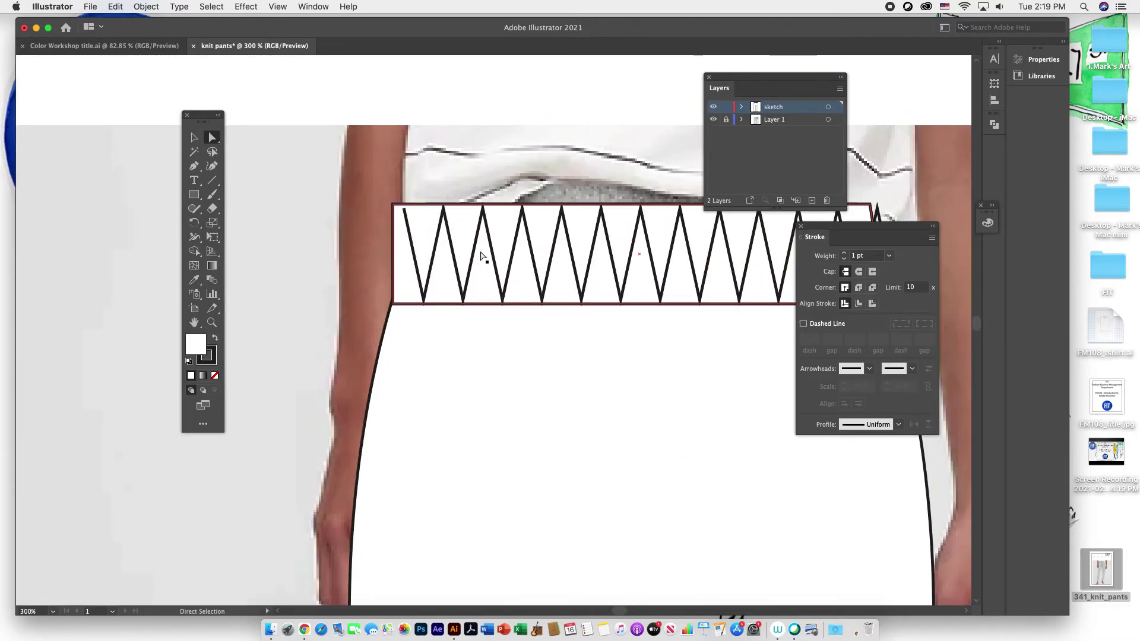
left_click(394, 206)
left_click_drag(394, 206, 404, 207)
left_click(482, 156)
key("super+minus")
key("super+minus")
key("super+minus")
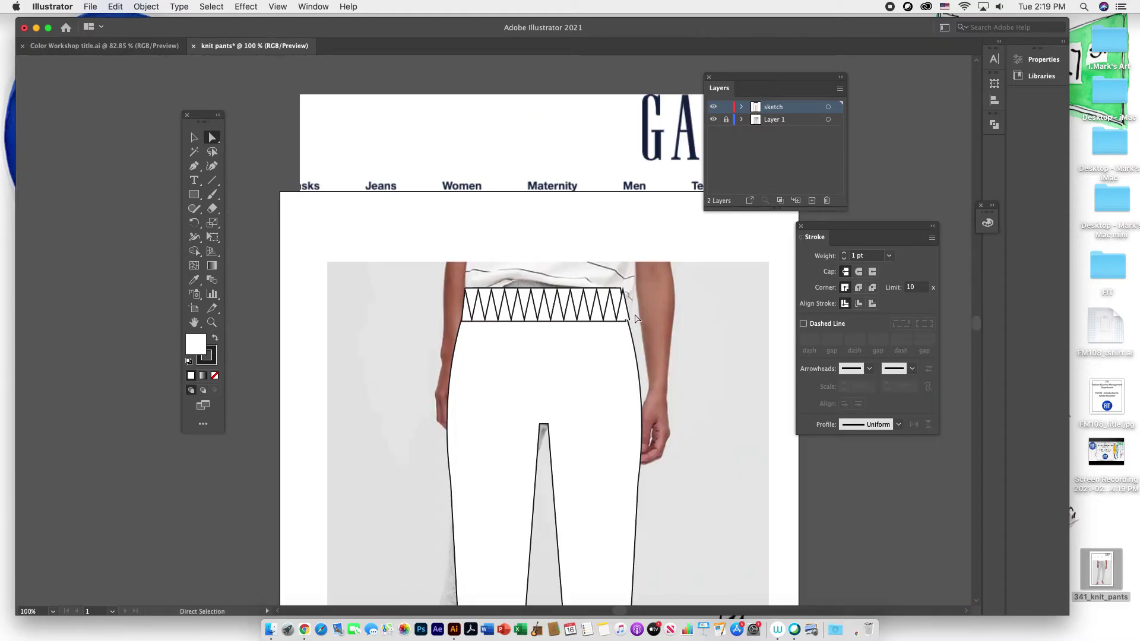
Step: Shift the waistband's right anchor so it sits flush with the pants' right side
left_click(629, 305)
left_click_drag(630, 306, 625, 306)
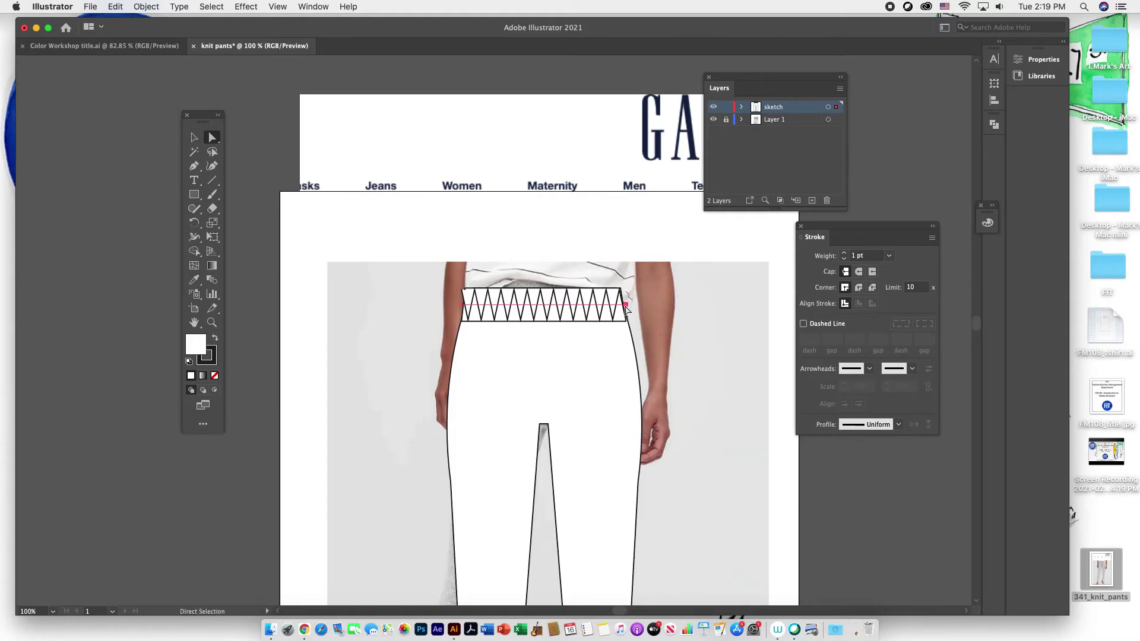
left_click_drag(466, 309, 467, 309)
left_click(692, 316)
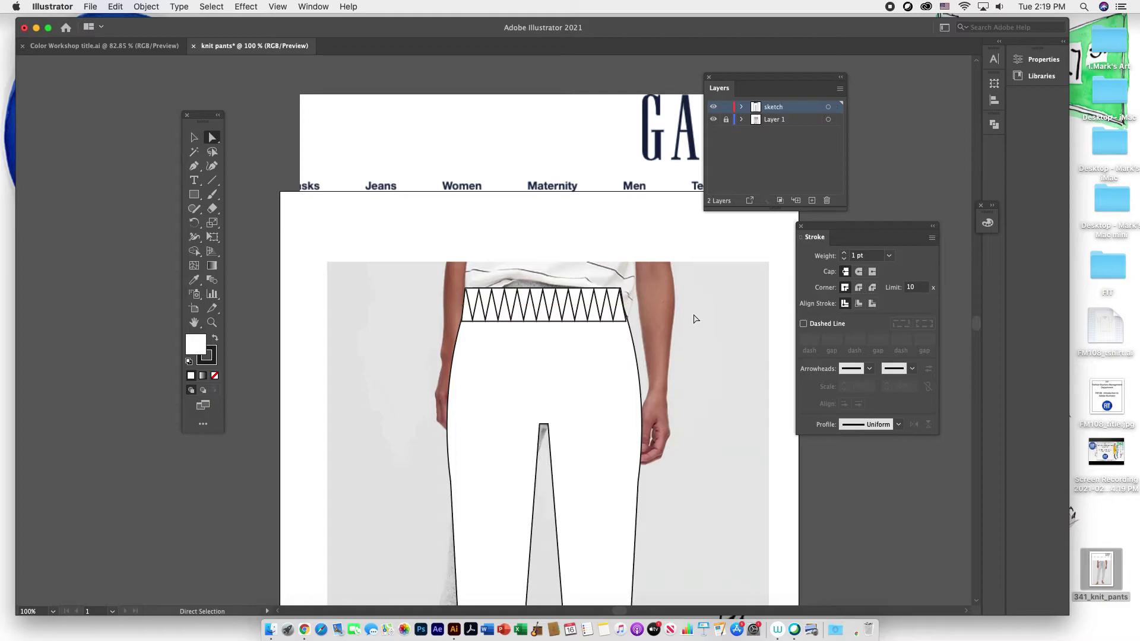
scroll(707, 364, "down", 10)
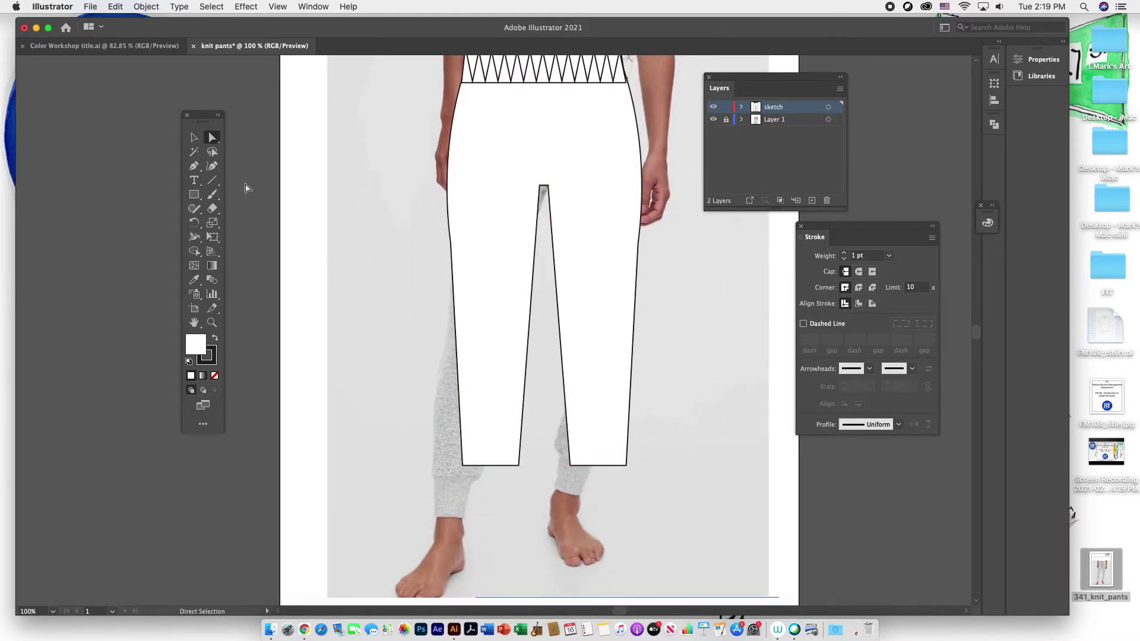
left_click(194, 194)
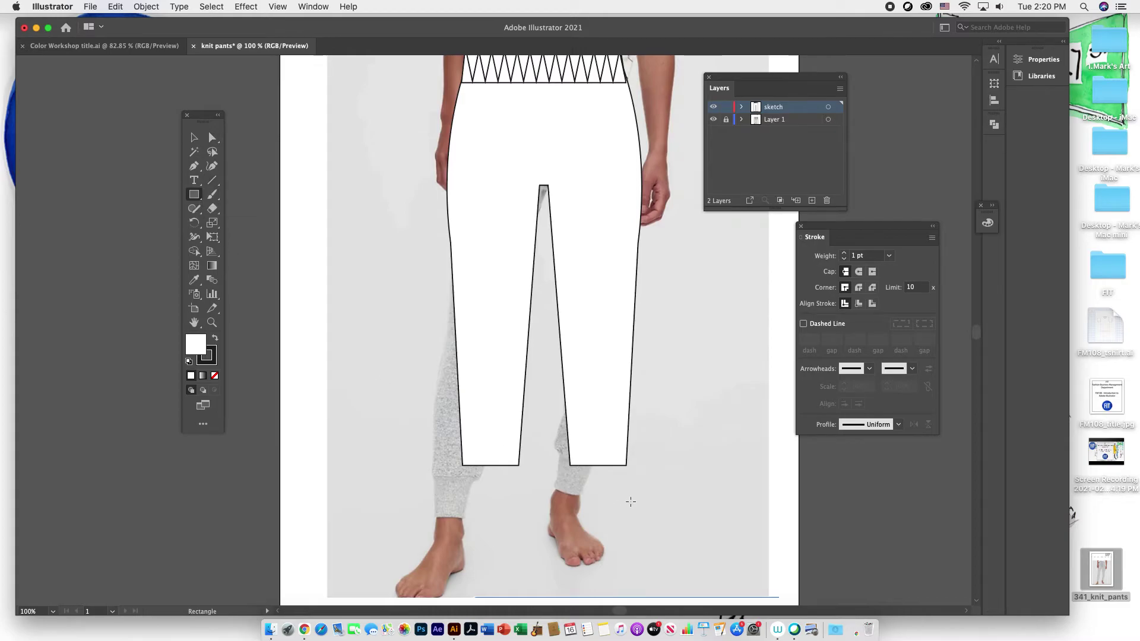
Step: Draw a white cuff rectangle just below the right leg's hem
left_click_drag(572, 474, 626, 504)
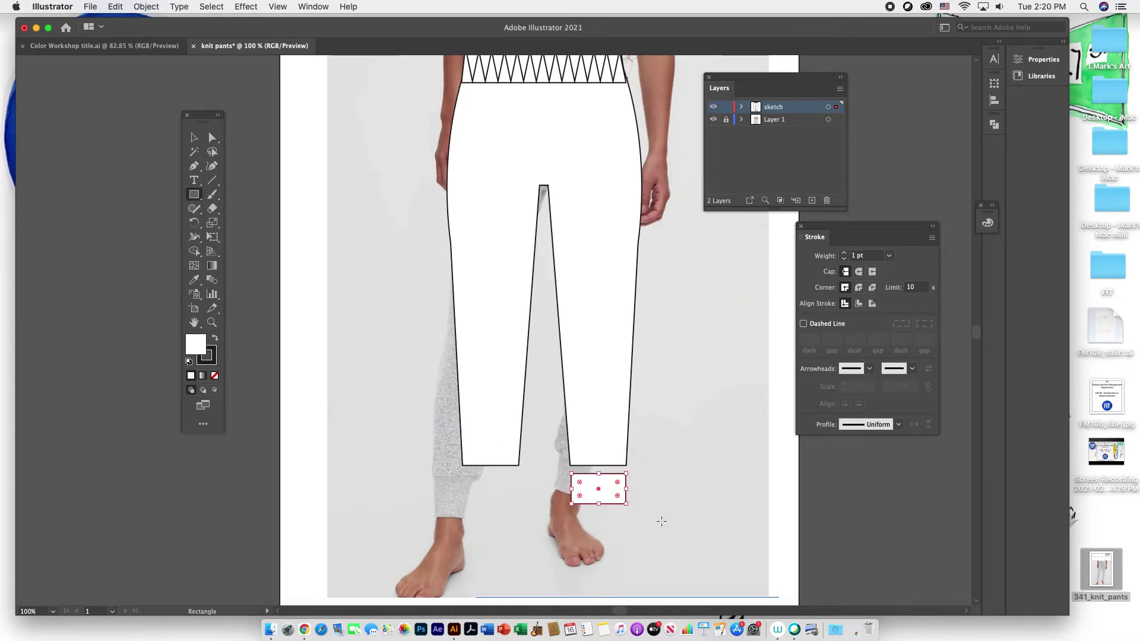
left_click(199, 142)
left_click(672, 475)
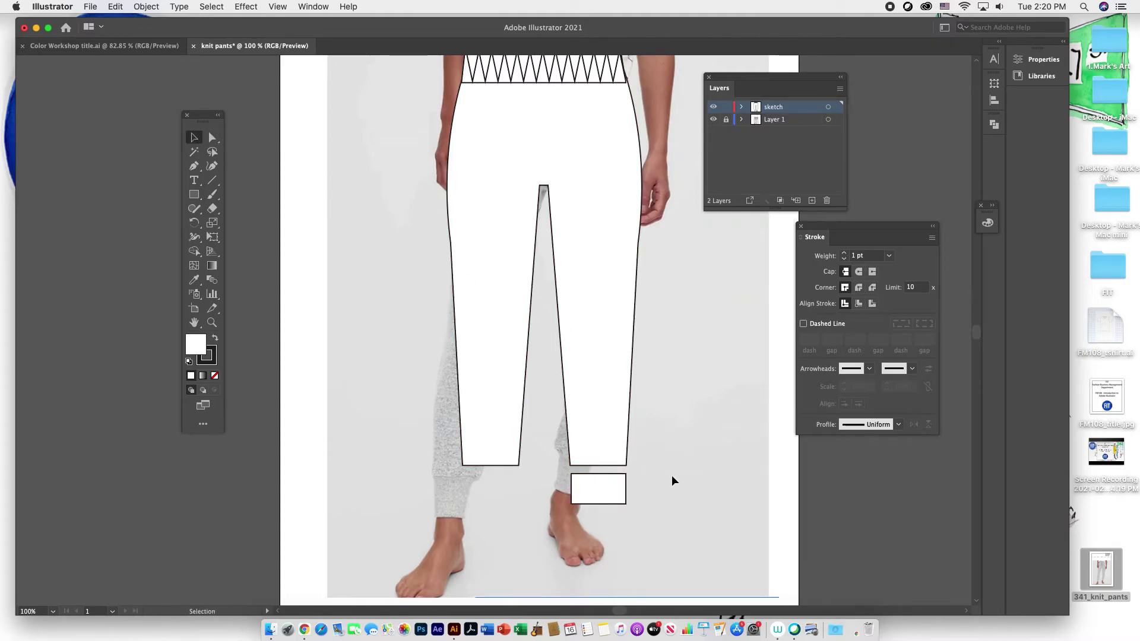
Step: Draw a straight horizontal line across the cuff's middle, edge to edge
left_click(193, 166)
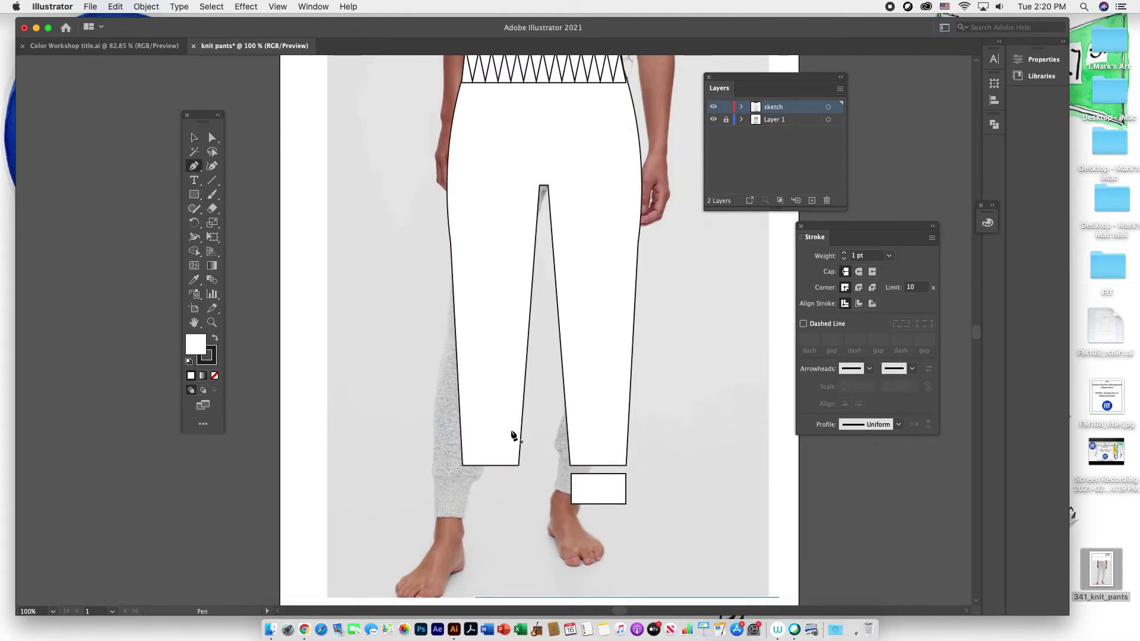
left_click(571, 489)
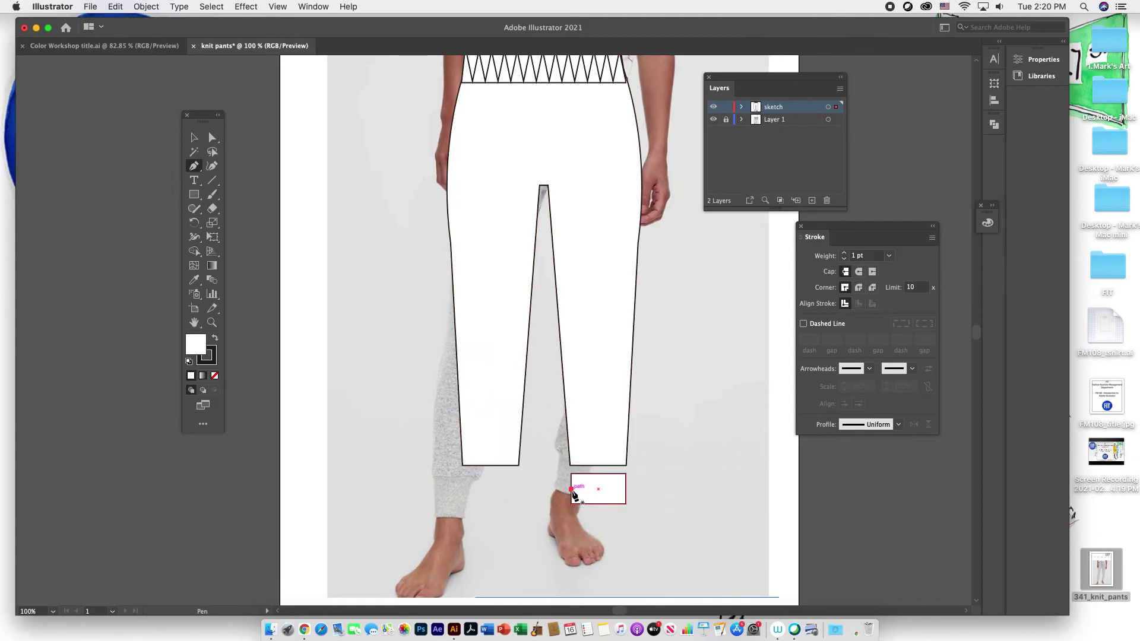
left_click(626, 489)
key("v")
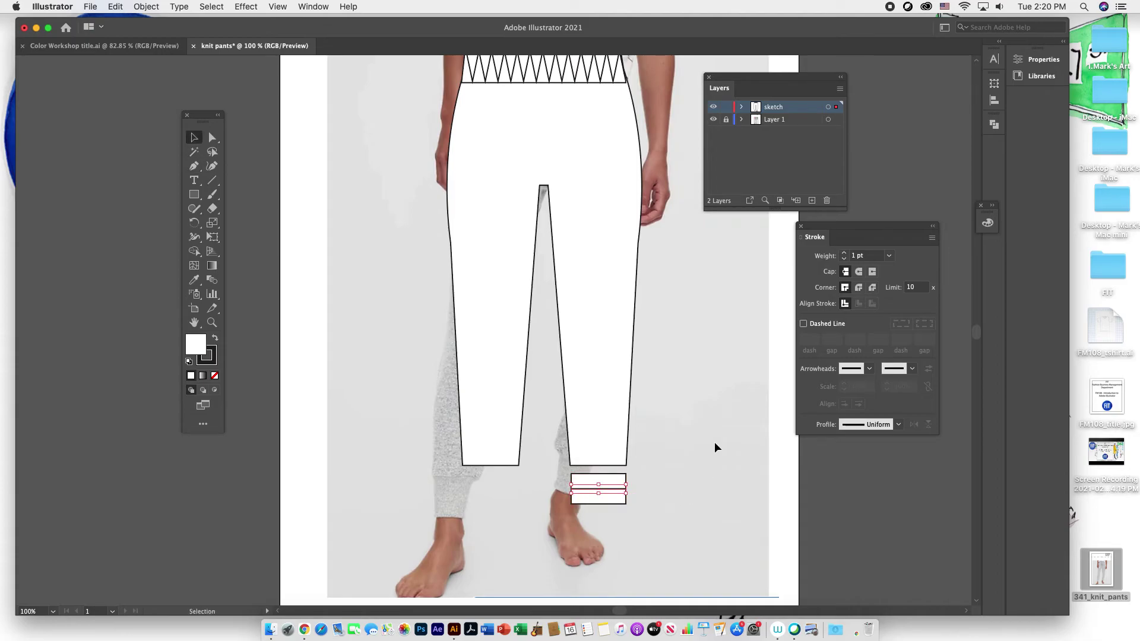
Step: Apply a Zig Zag effect to the cuff line: 0.22 in absolute size, 11 ridges, corner points
left_click(237, 5)
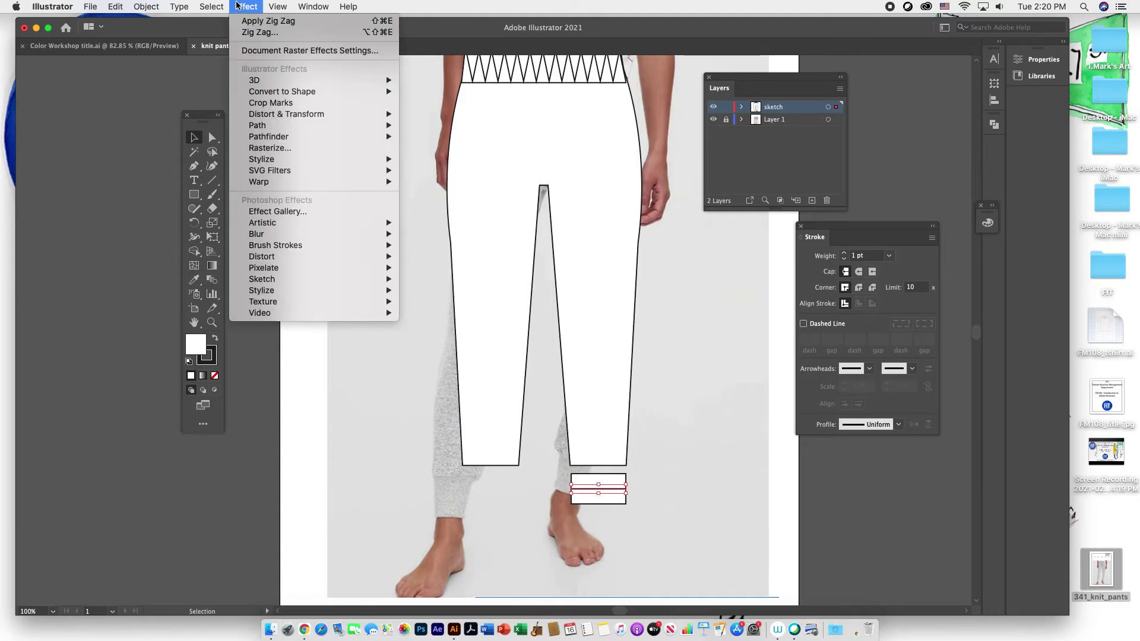
mouse_move(262, 116)
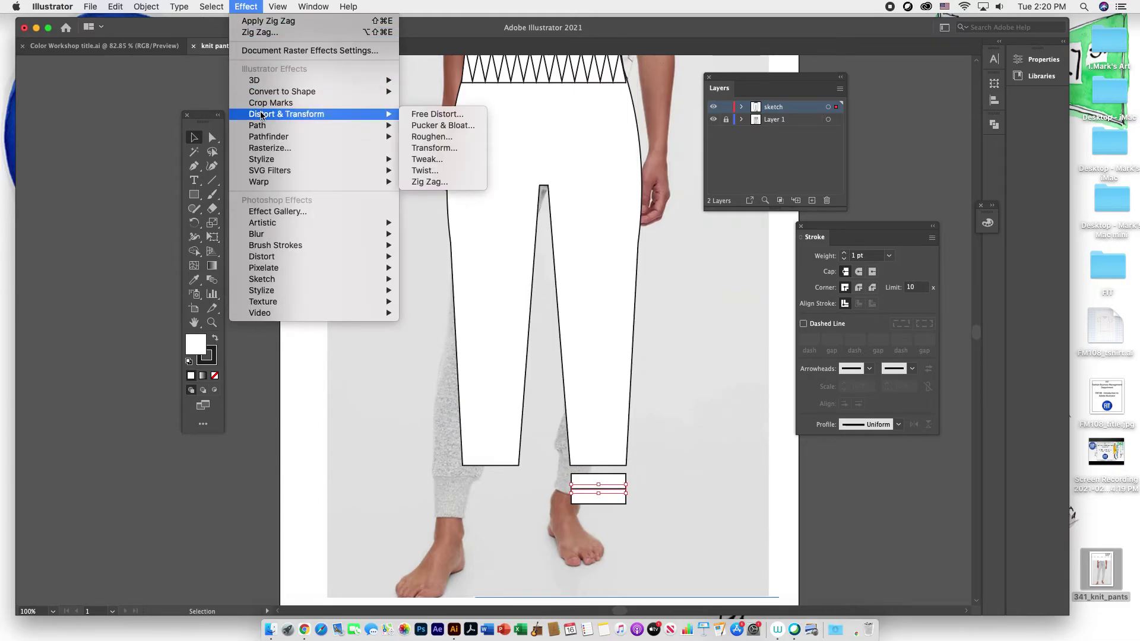
left_click(465, 183)
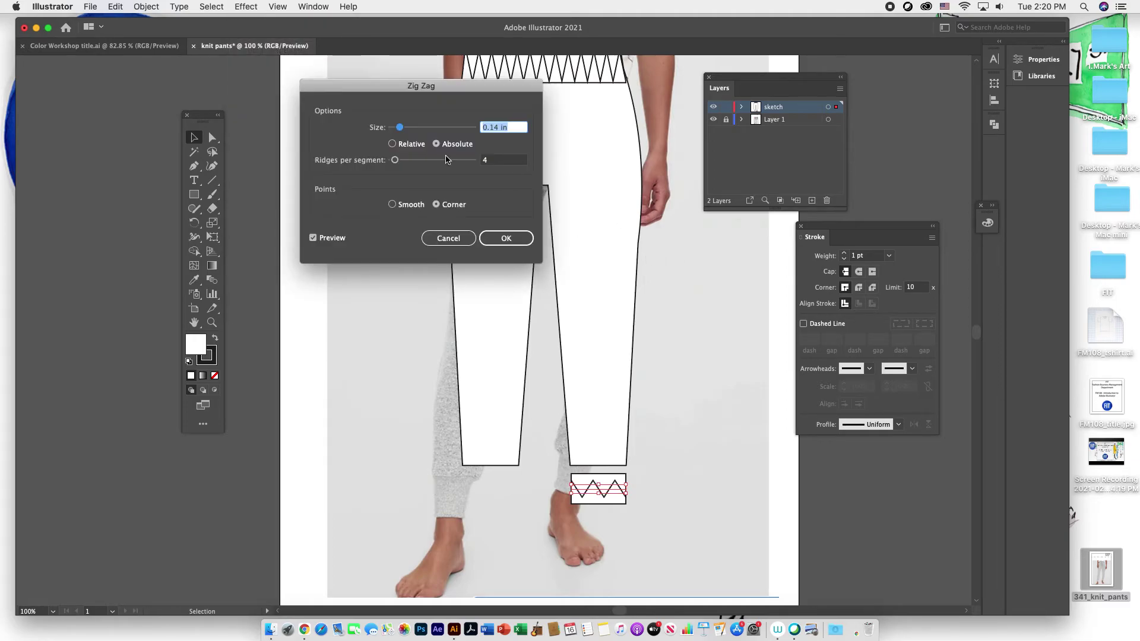
mouse_move(402, 130)
left_mouse_down()
mouse_move(412, 166)
mouse_move(401, 166)
mouse_move(406, 133)
left_mouse_up()
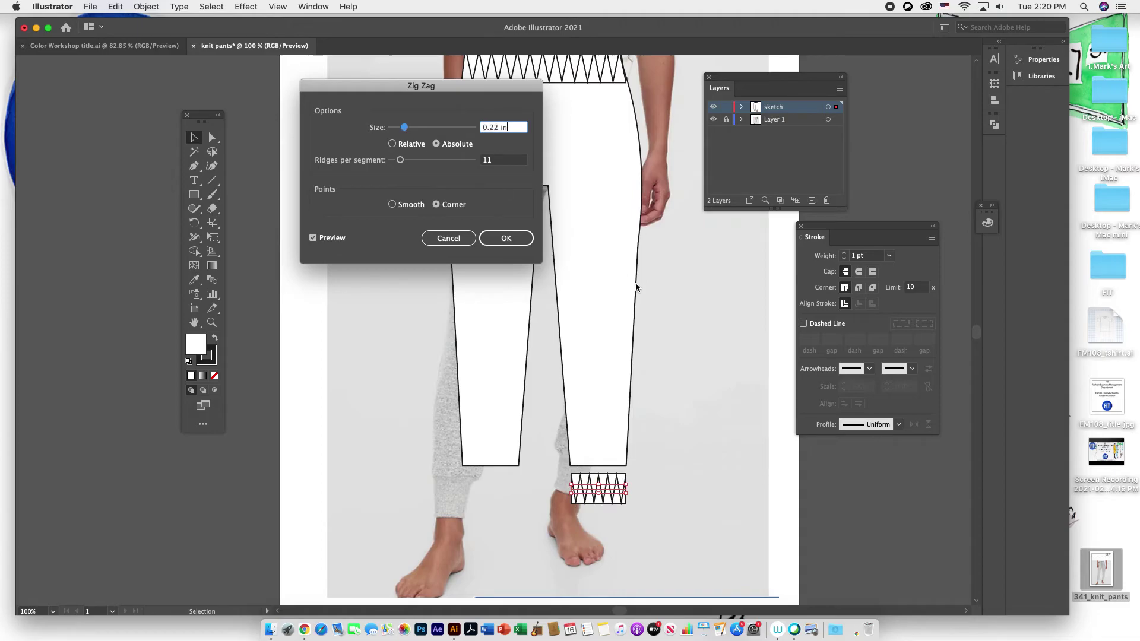
left_click(506, 238)
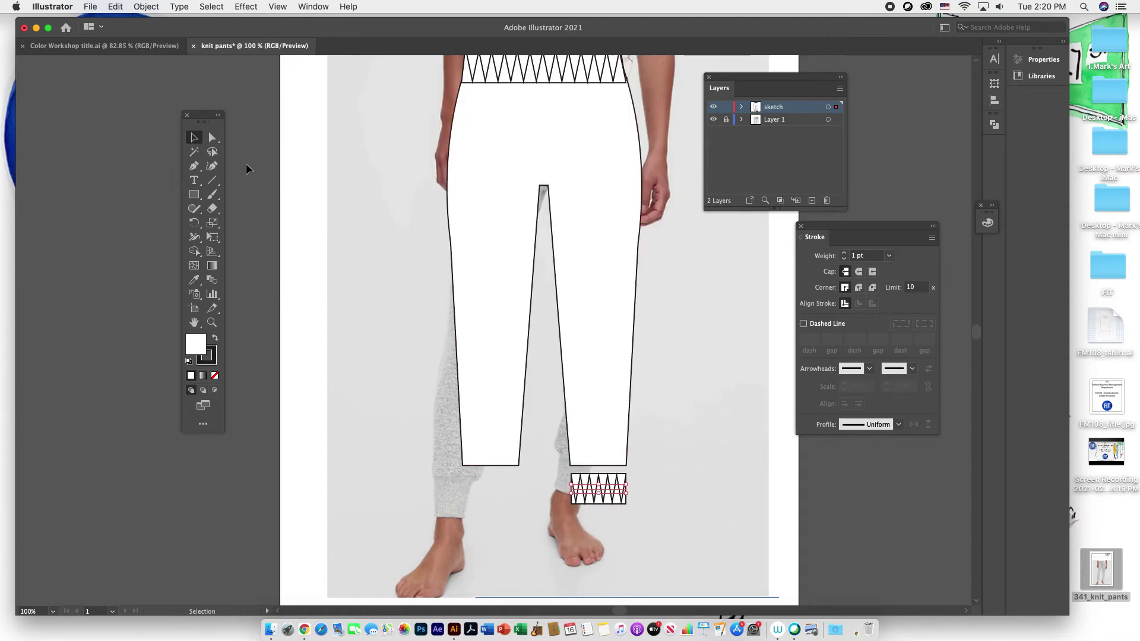
Step: Group the zigzag cuff and move it up directly under the right leg's hem
left_click(267, 150)
left_click(621, 504)
left_click(154, 7)
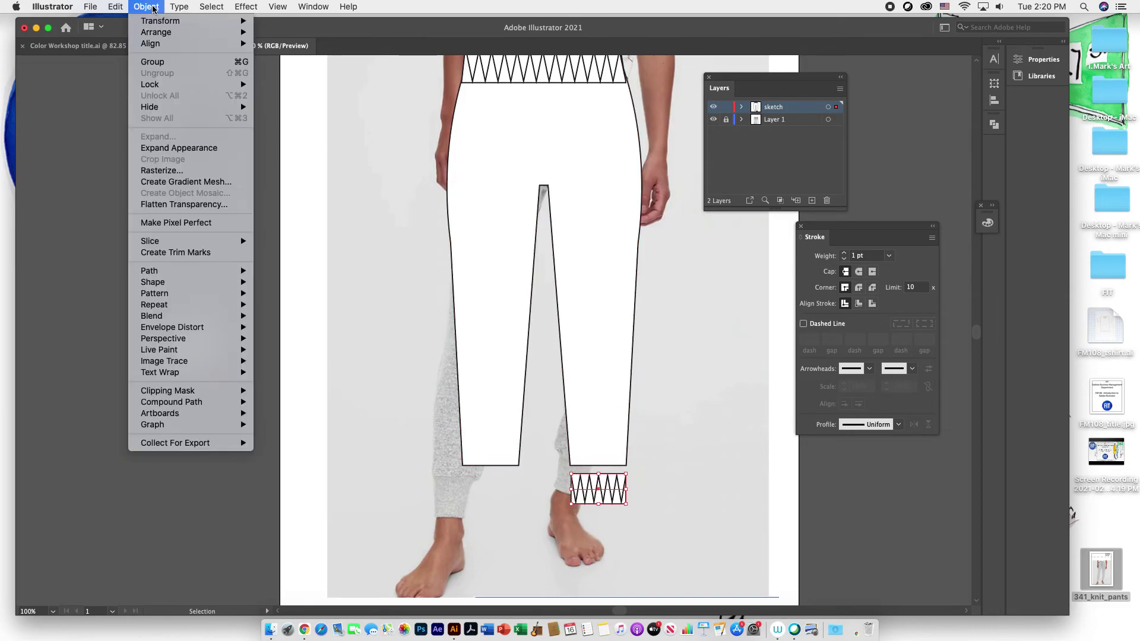
left_click(161, 63)
left_click(715, 496)
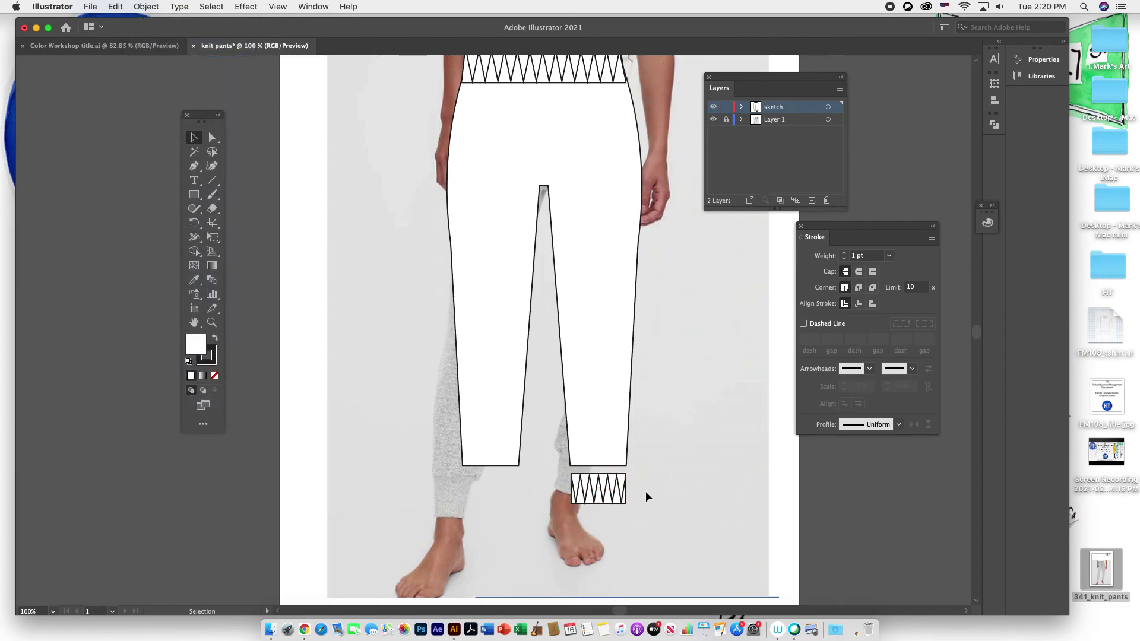
left_click_drag(619, 492, 620, 483)
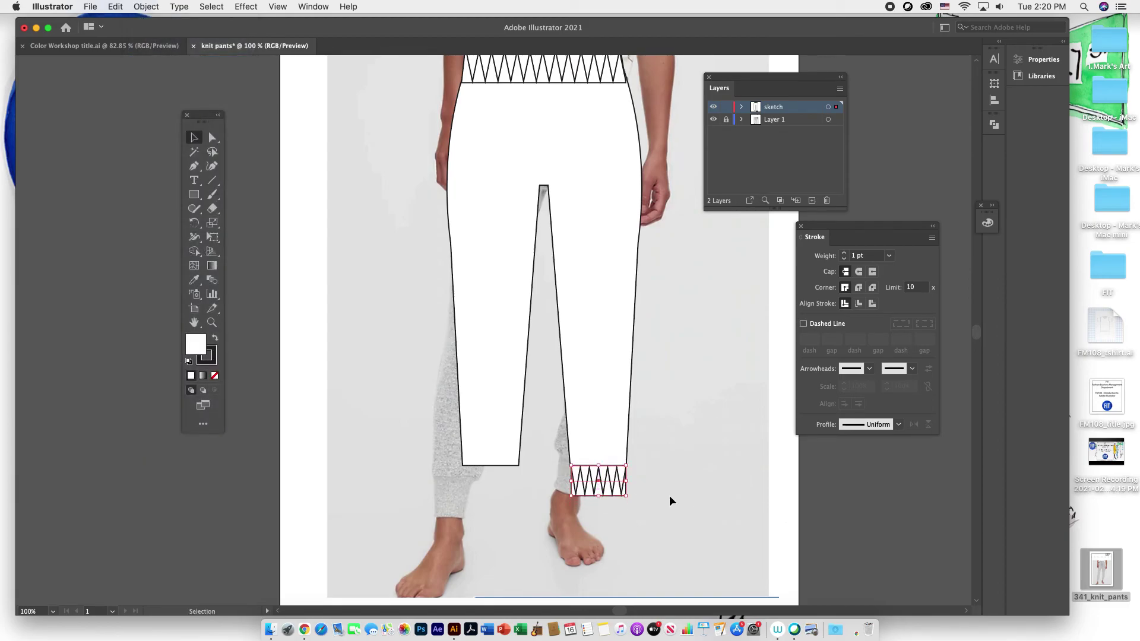
left_click(697, 492)
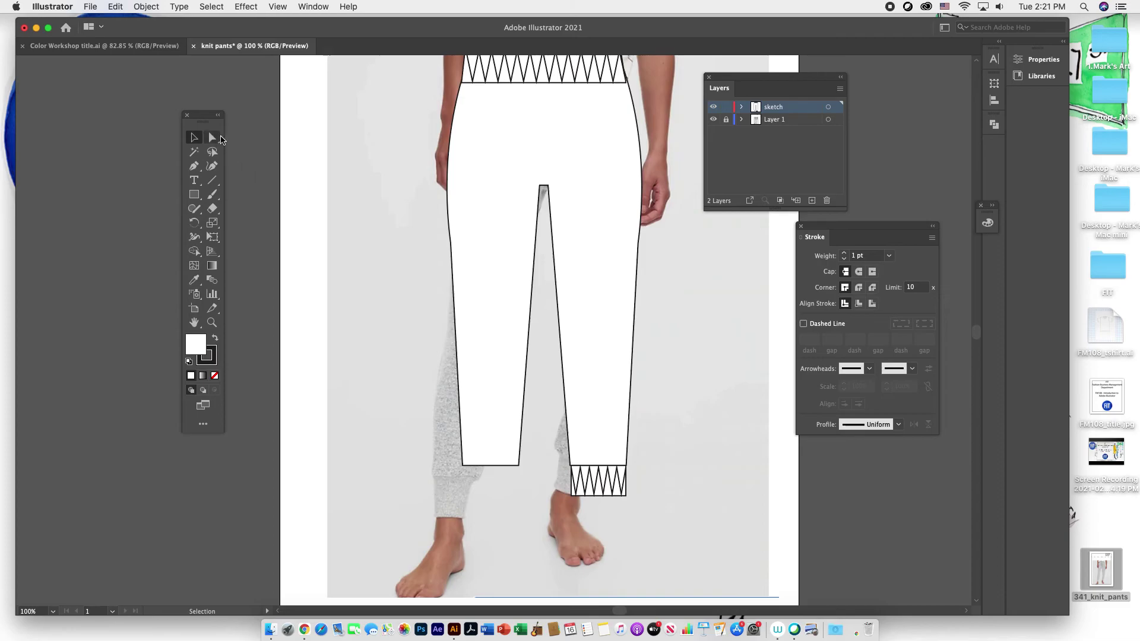
Step: Pull the cuff's bottom corners inward so it tapers
left_click(213, 138)
left_click_drag(627, 496, 576, 494)
left_click(663, 538)
left_click(193, 136)
Step: Copy the tapered cuff over to sit under the left leg's hem
left_click(607, 494)
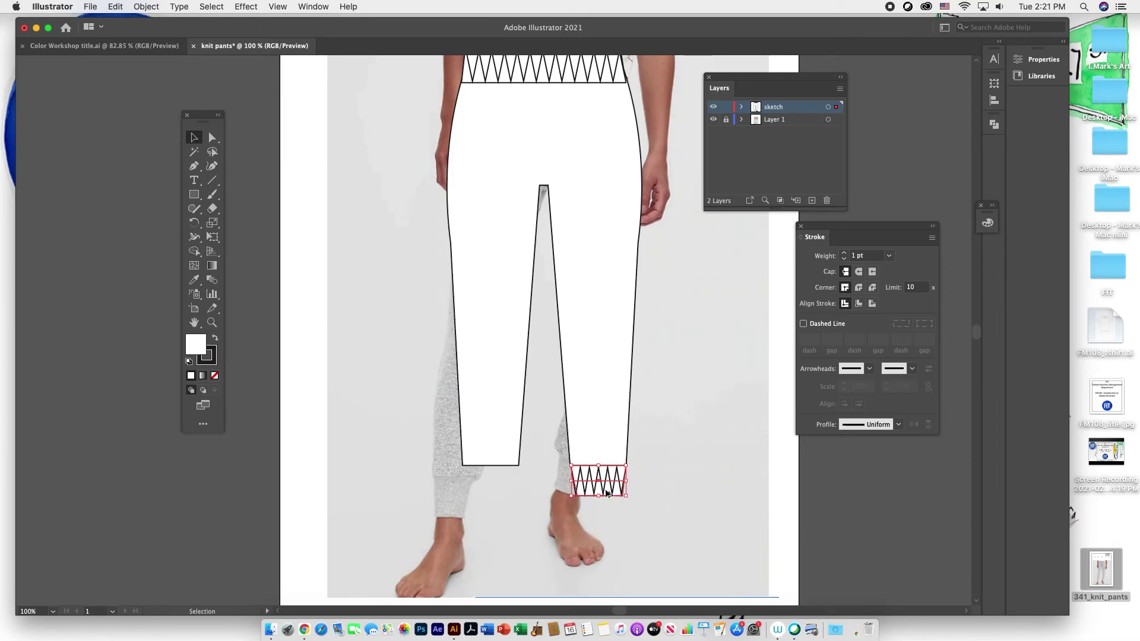
left_click_drag(607, 493, 499, 486)
left_click(720, 465)
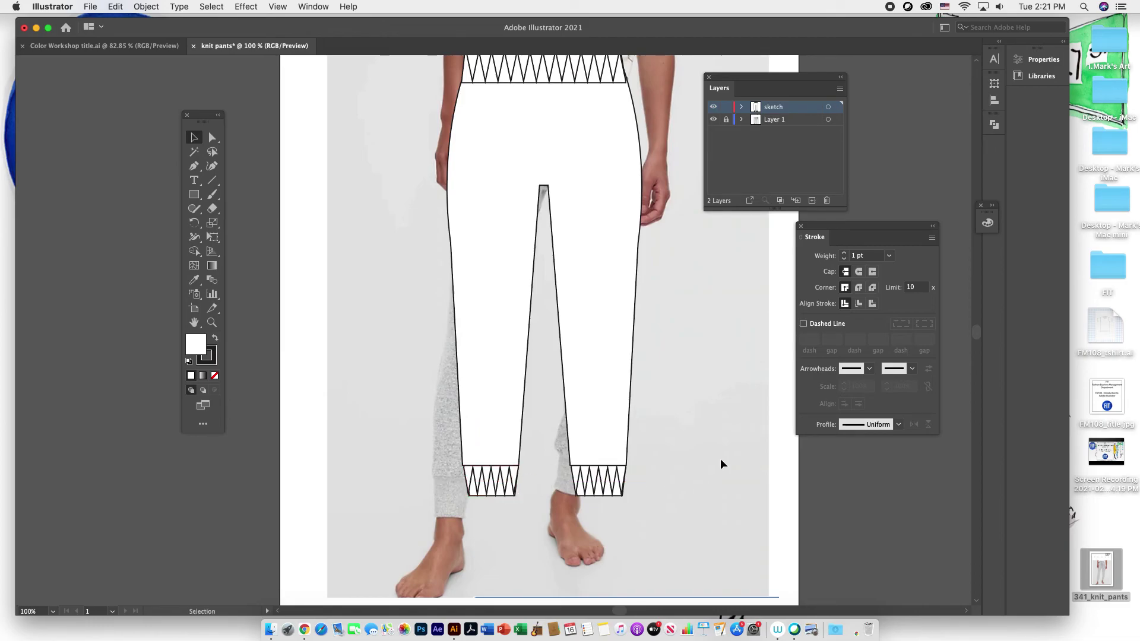
Step: Enable Dashed Line in the Stroke panel with a 6 pt dash length
scroll(721, 461, "up", 5)
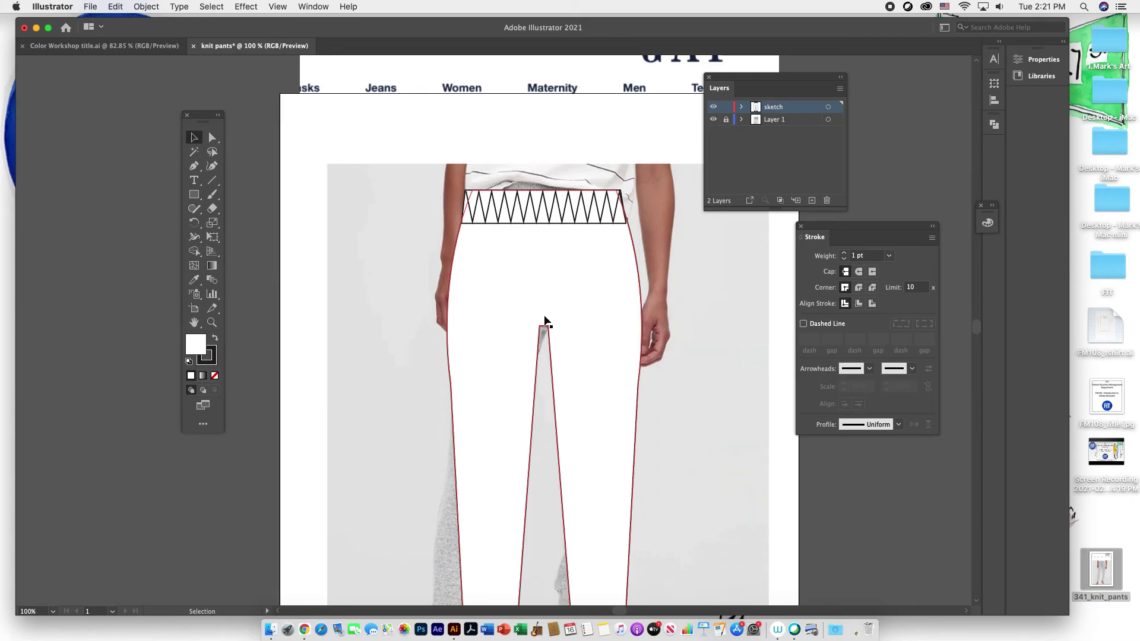
left_click(801, 227)
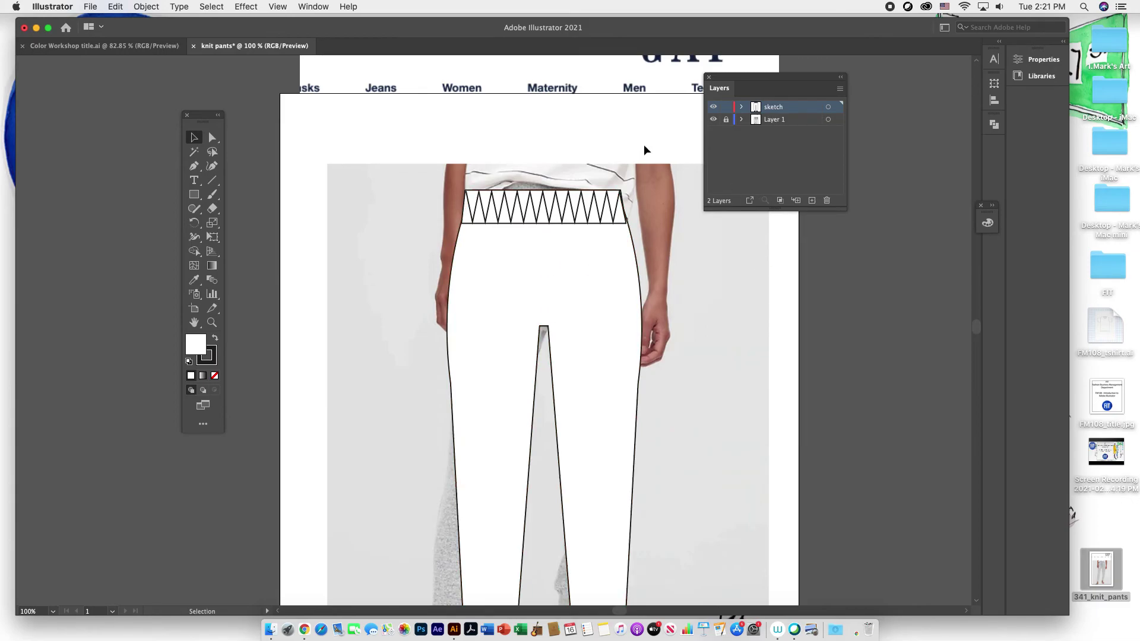
left_click(307, 8)
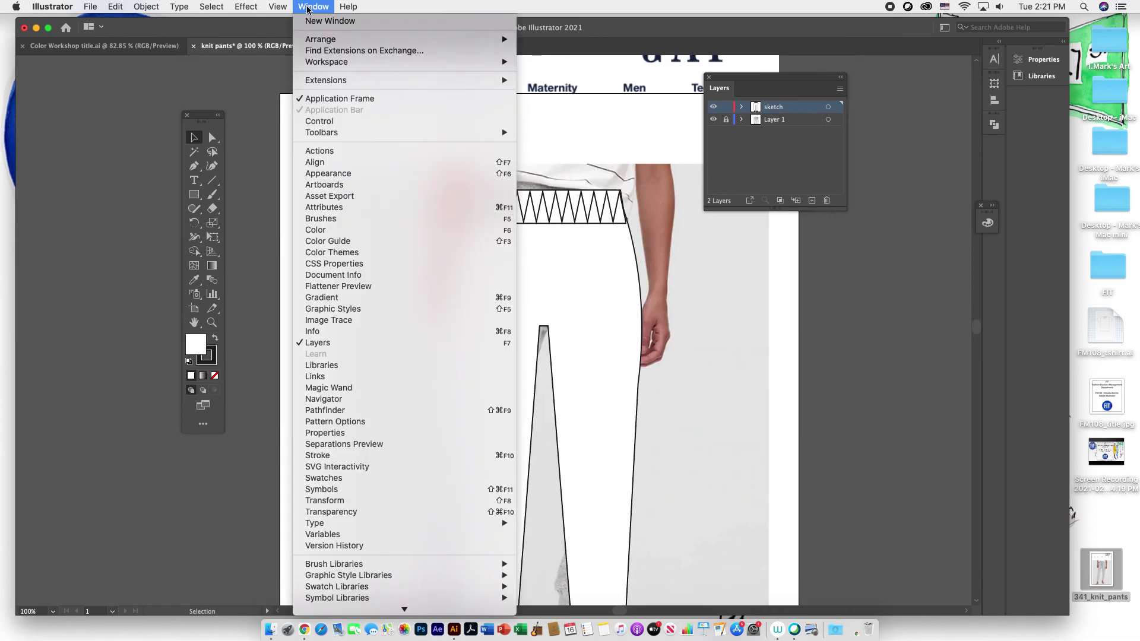
left_click(315, 456)
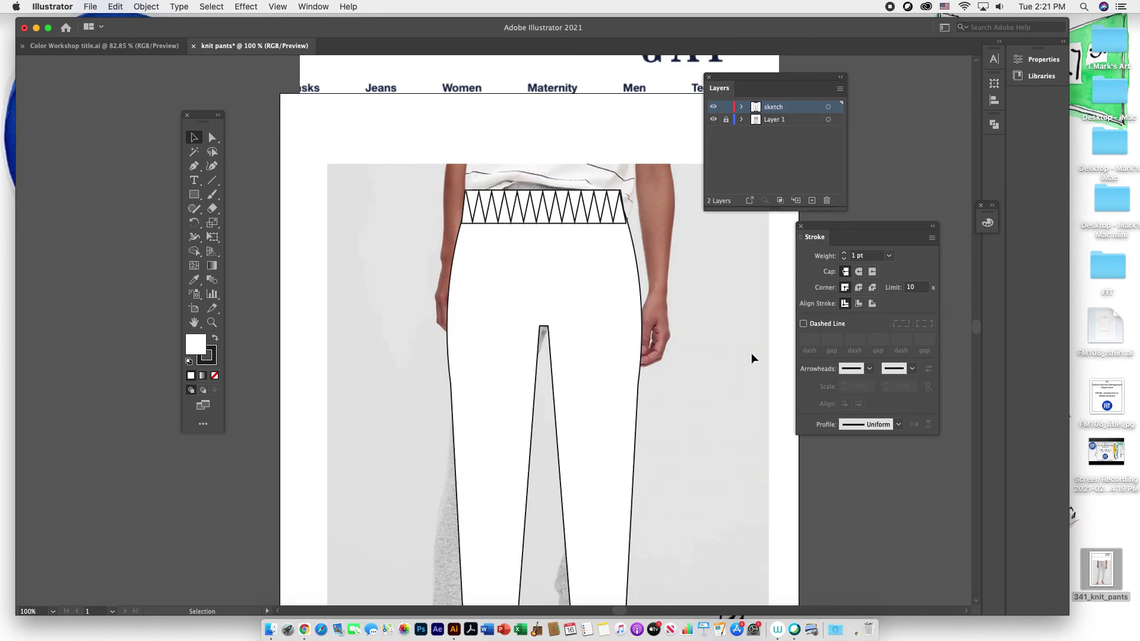
left_click(804, 324)
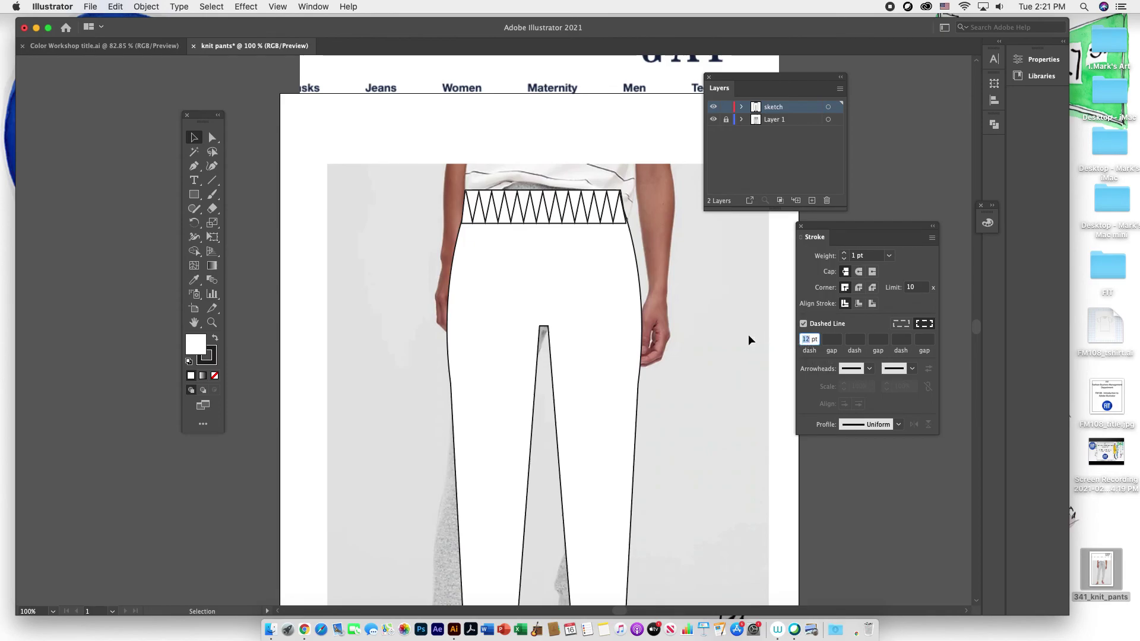
type("6")
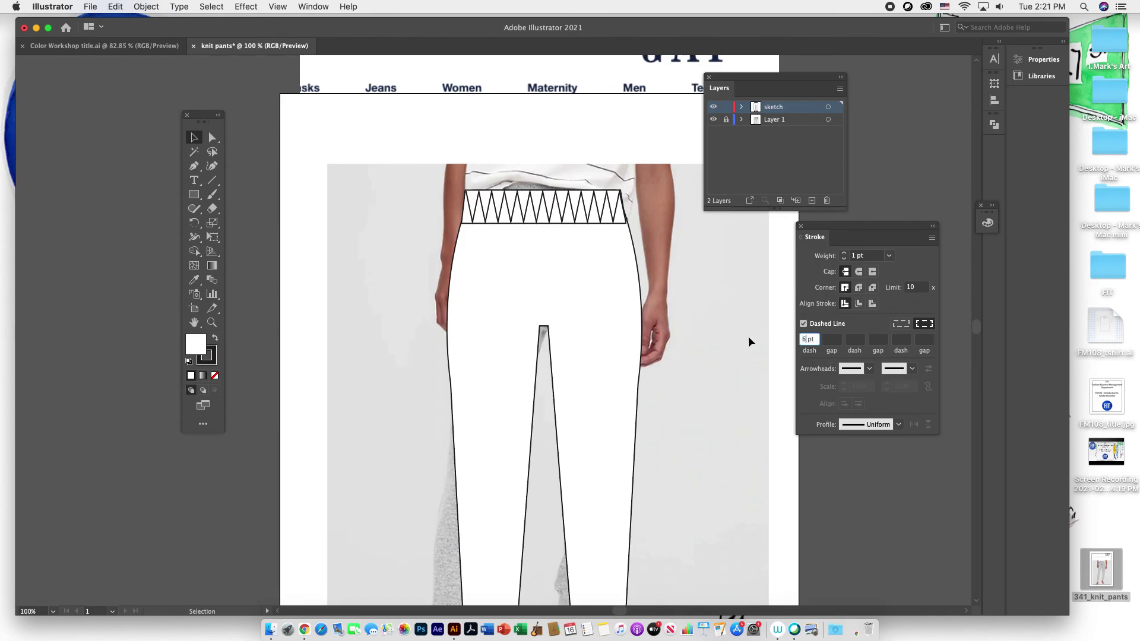
left_click(831, 339)
Step: Set a 6 pt gap and draw a dashed fly line from the waistband down to the crotch
type("6")
left_click(194, 167)
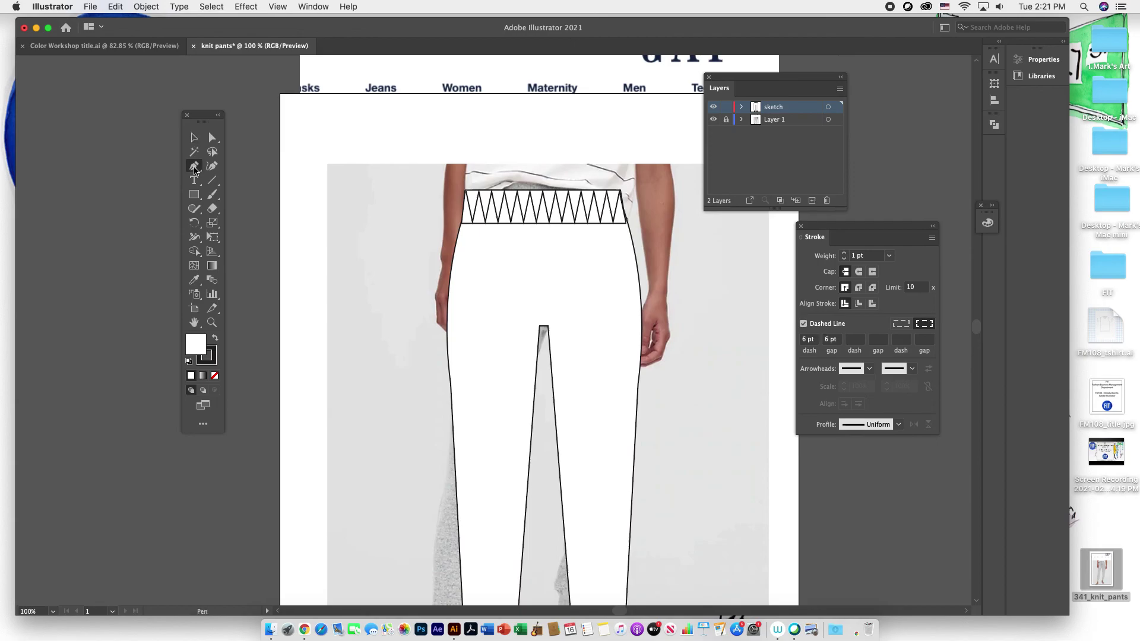
left_click(544, 226)
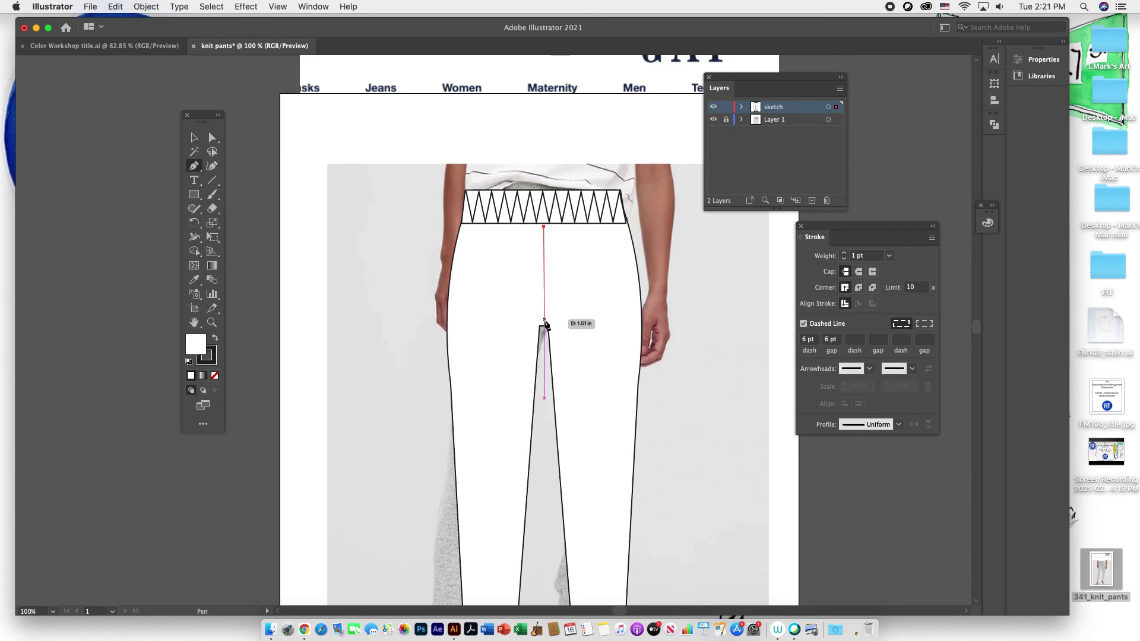
left_click(545, 327)
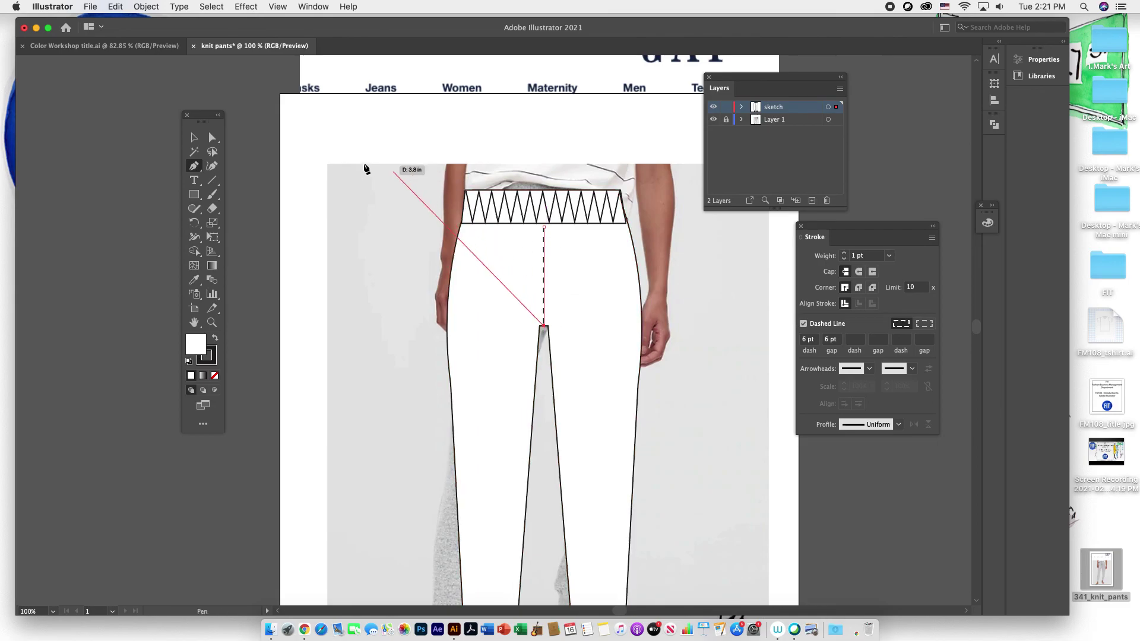
left_click(193, 139)
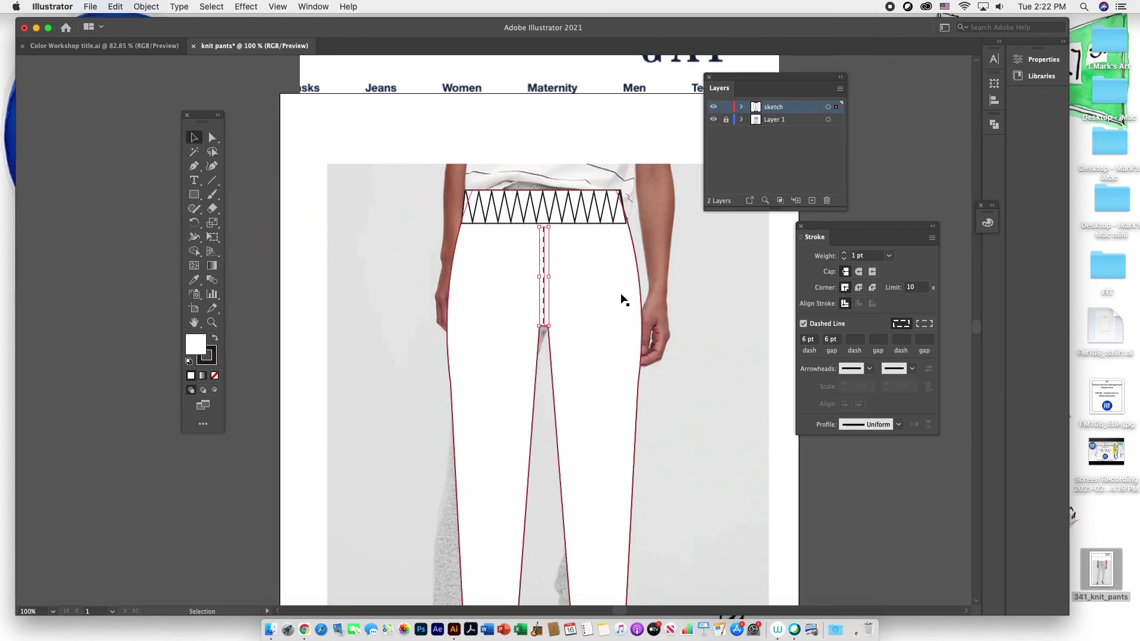
left_click(672, 307)
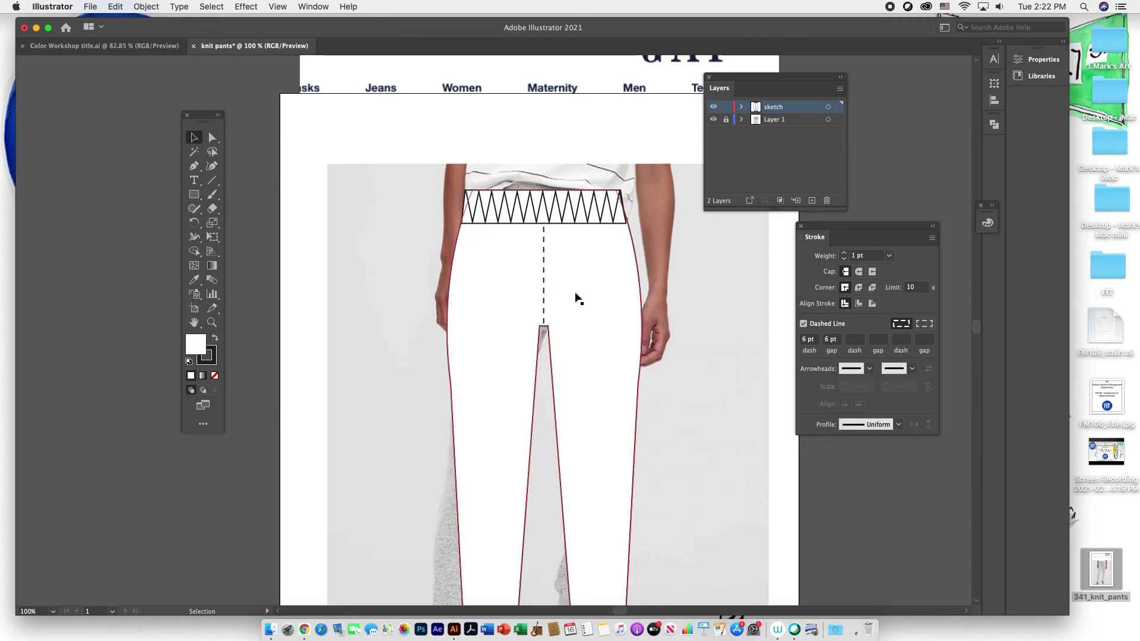
Step: Duplicate the dashed fly line slightly to the right
left_click(543, 290)
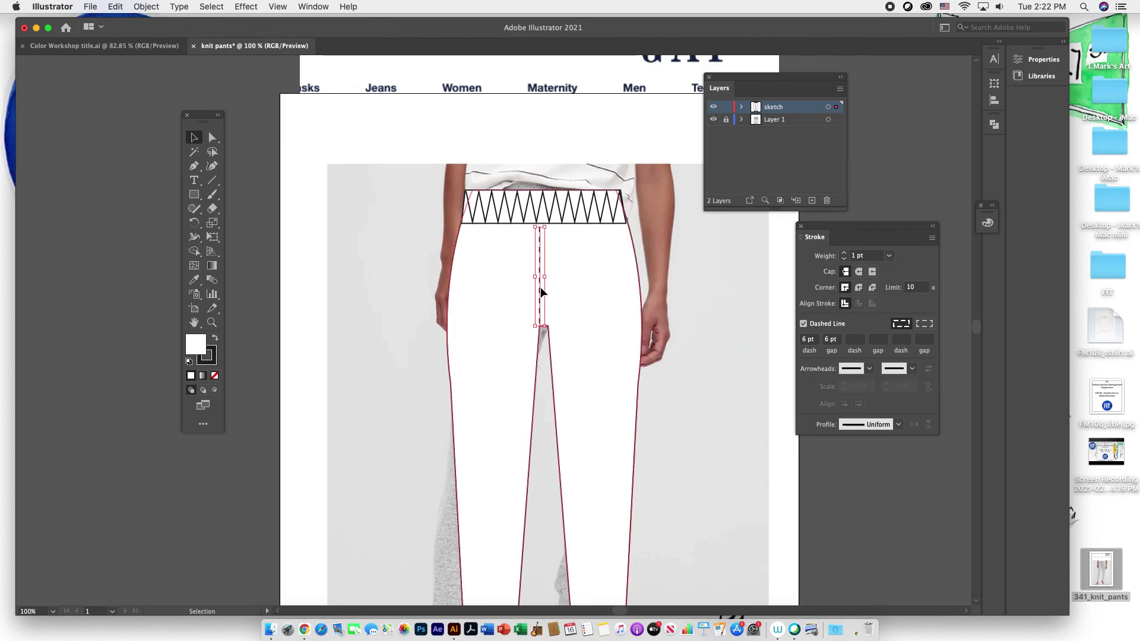
left_click_drag(541, 289, 552, 293)
left_click(362, 179)
left_click(579, 288)
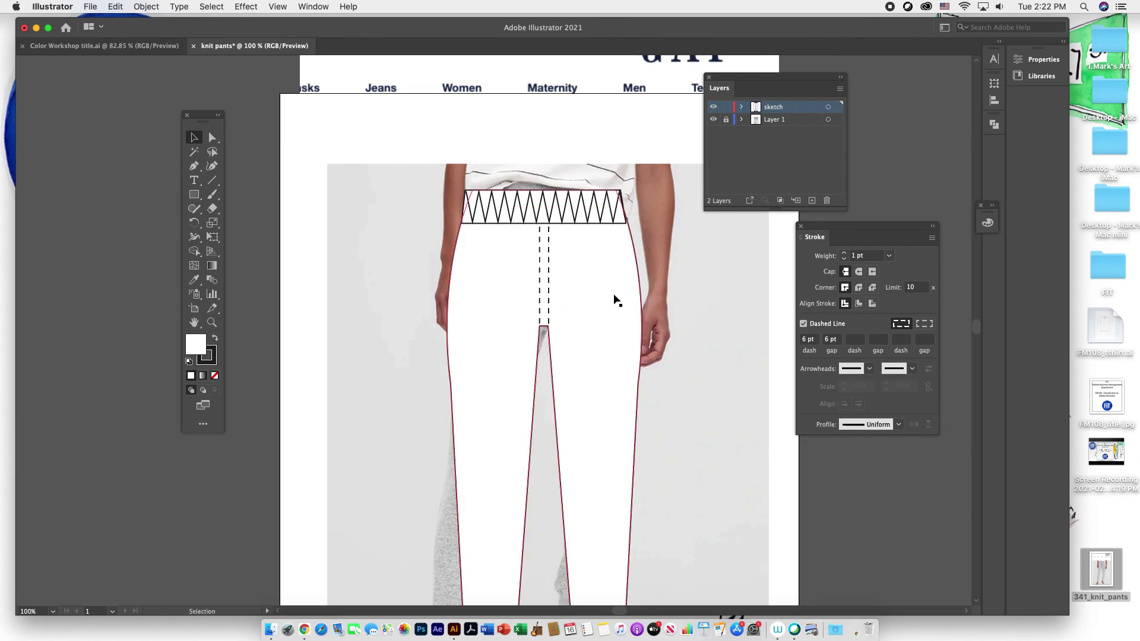
Step: Turn dashes off and draw a solid centre seam from the waistband to the crotch
left_click(804, 323)
left_click(301, 162)
left_click(194, 166)
left_click(543, 225)
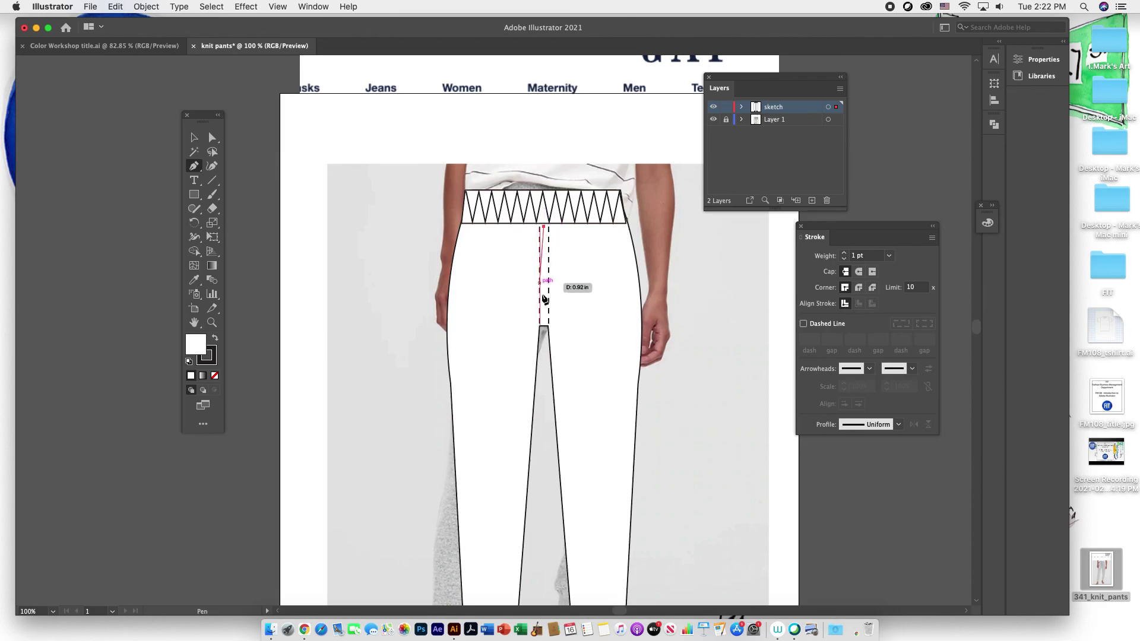
left_click(544, 325)
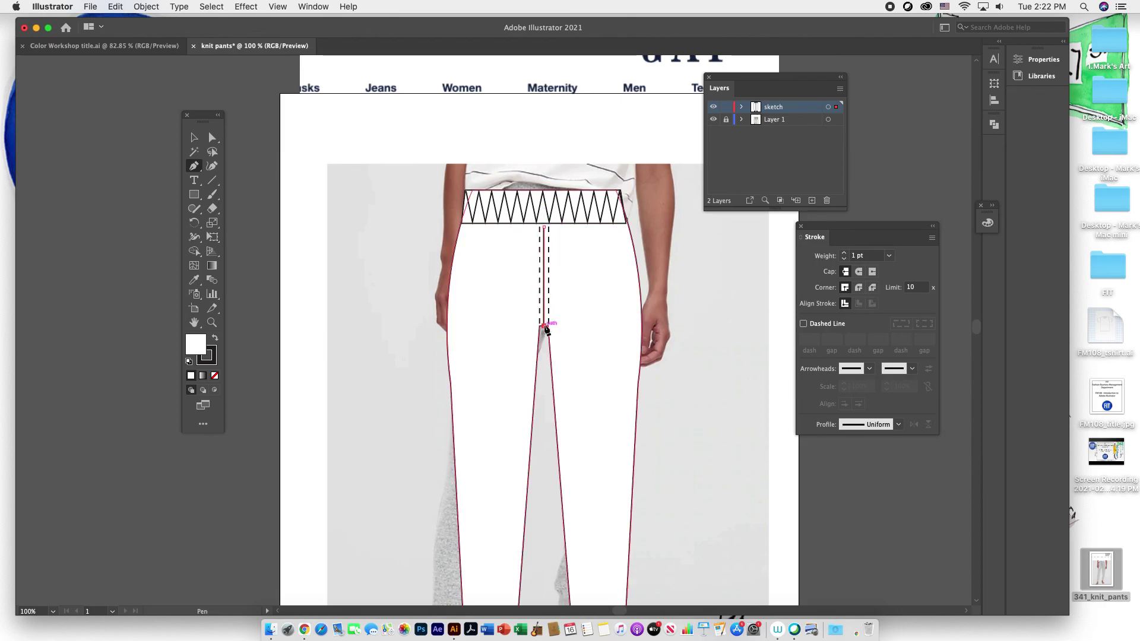
key("v")
left_click(724, 385)
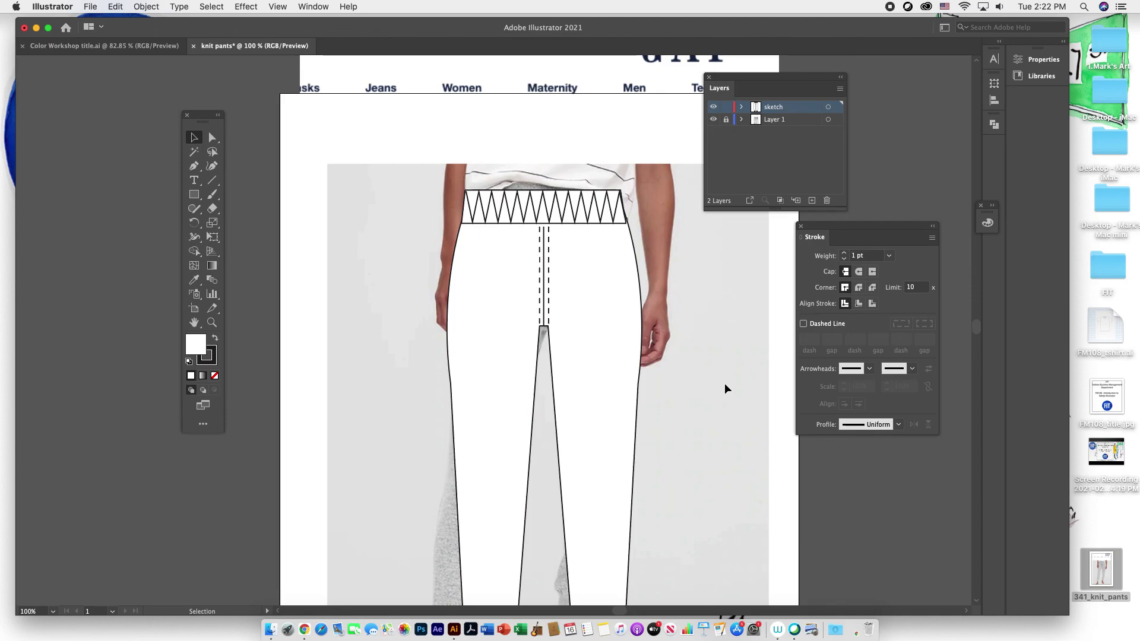
scroll(725, 385, "down", 5)
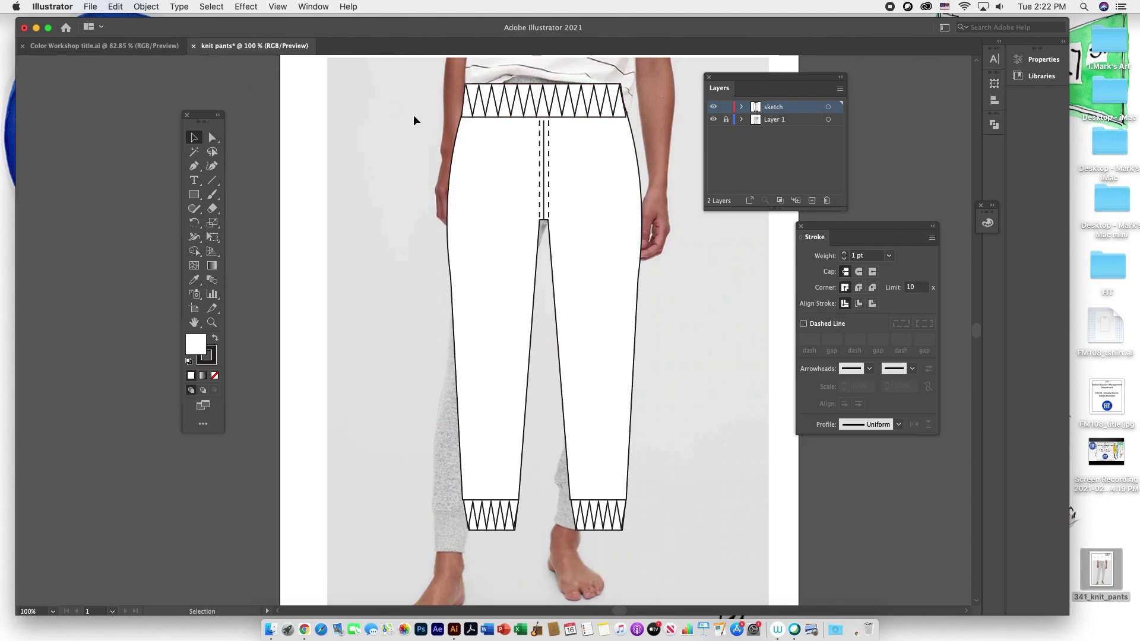
key("super+shift+5")
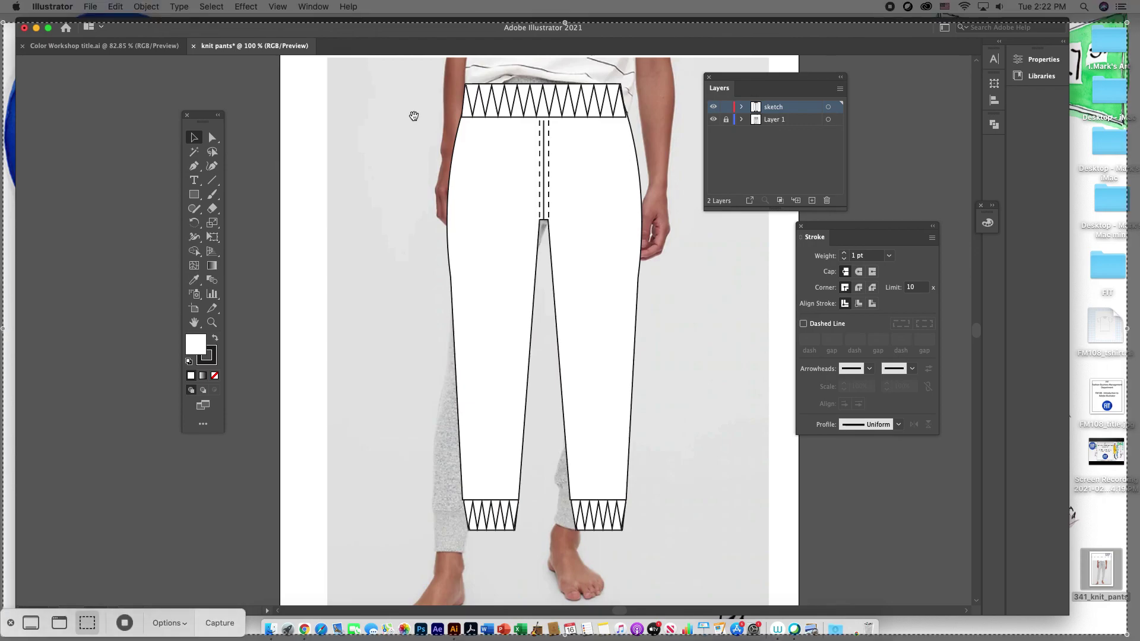